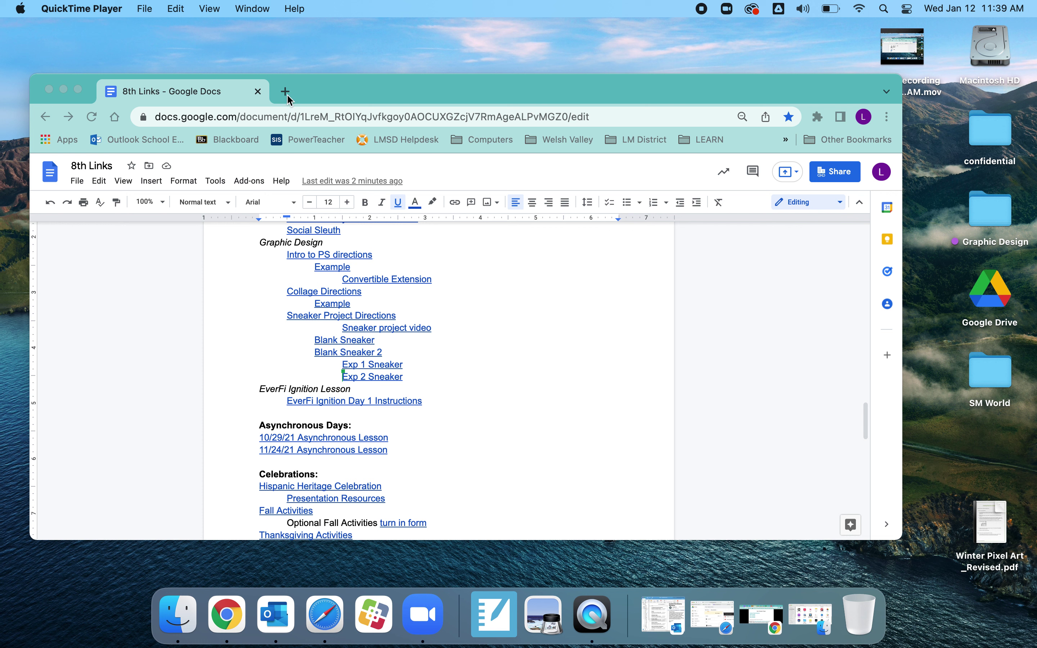
Open Blank Sneaker.jpeg in Google Drive from the doc's link and download it.
left_click(354, 342)
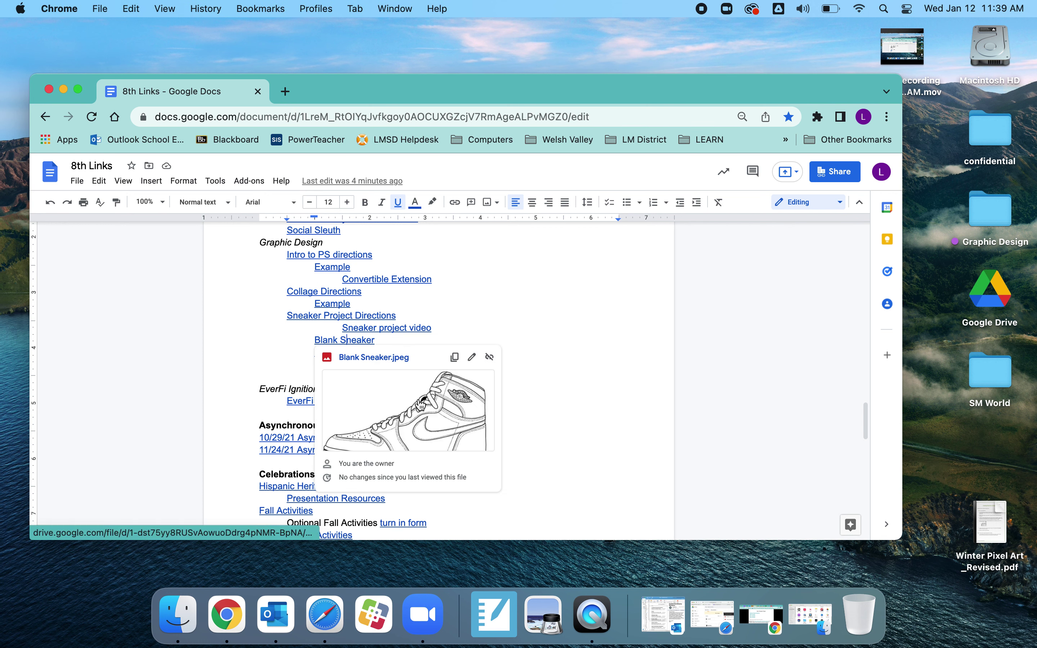
left_click(420, 404)
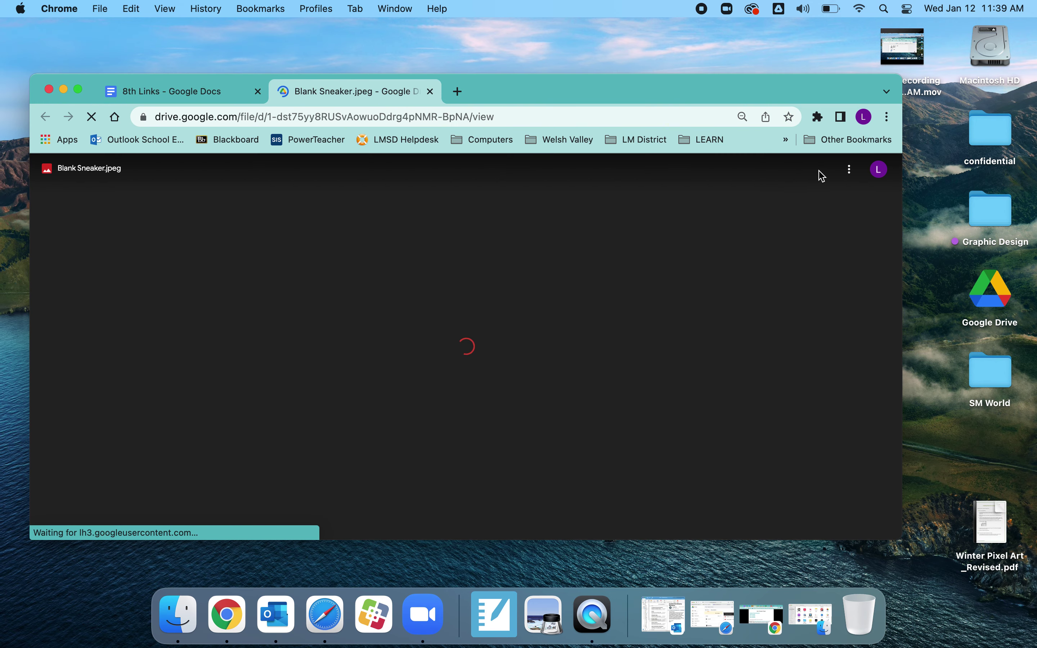
left_click(823, 174)
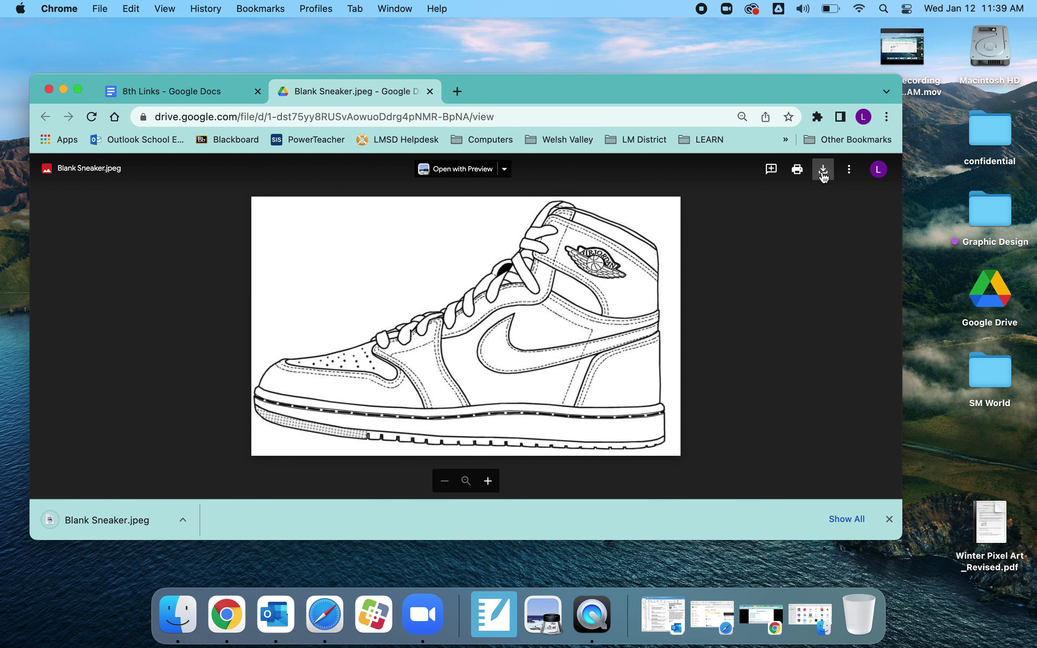
Open the downloaded Blank Sneaker.jpeg in Preview and move it from Downloads to the Desktop.
left_click(122, 527)
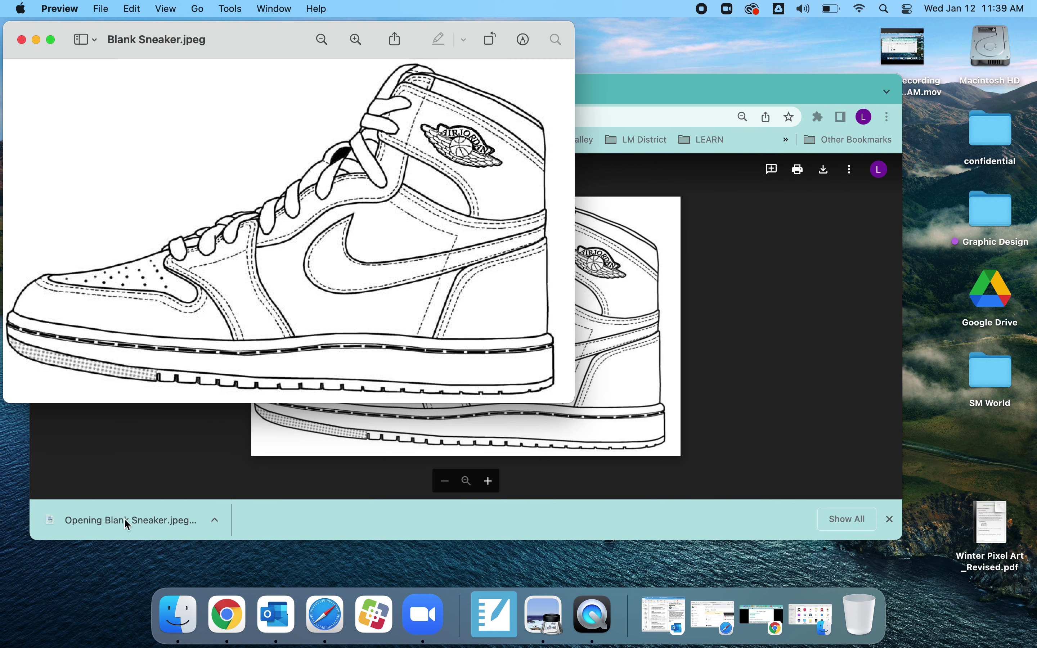
left_click(106, 12)
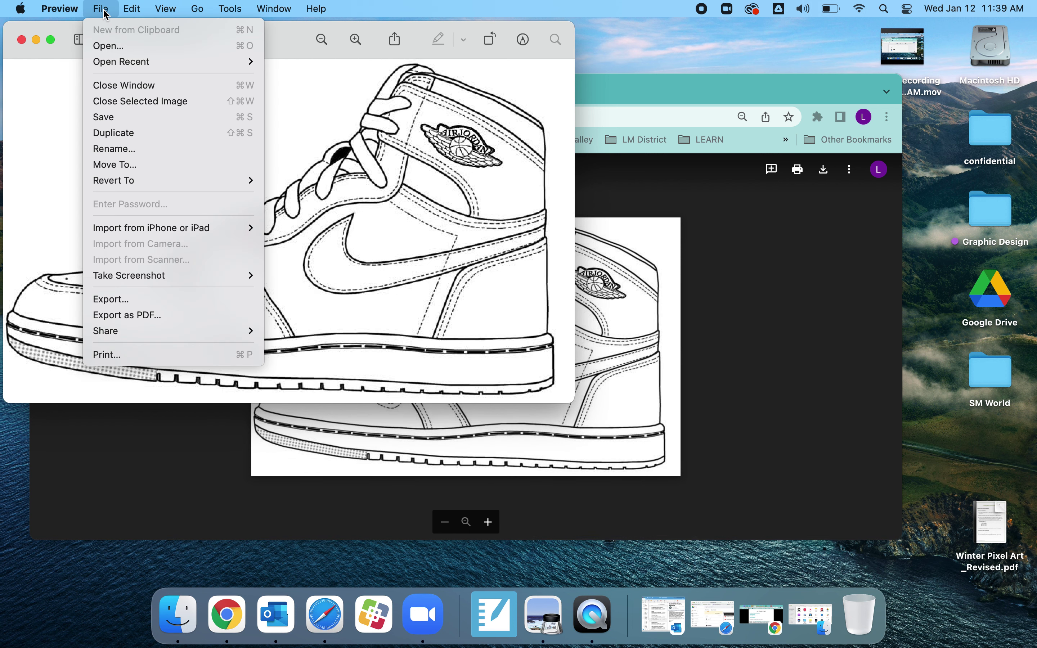
left_click(148, 164)
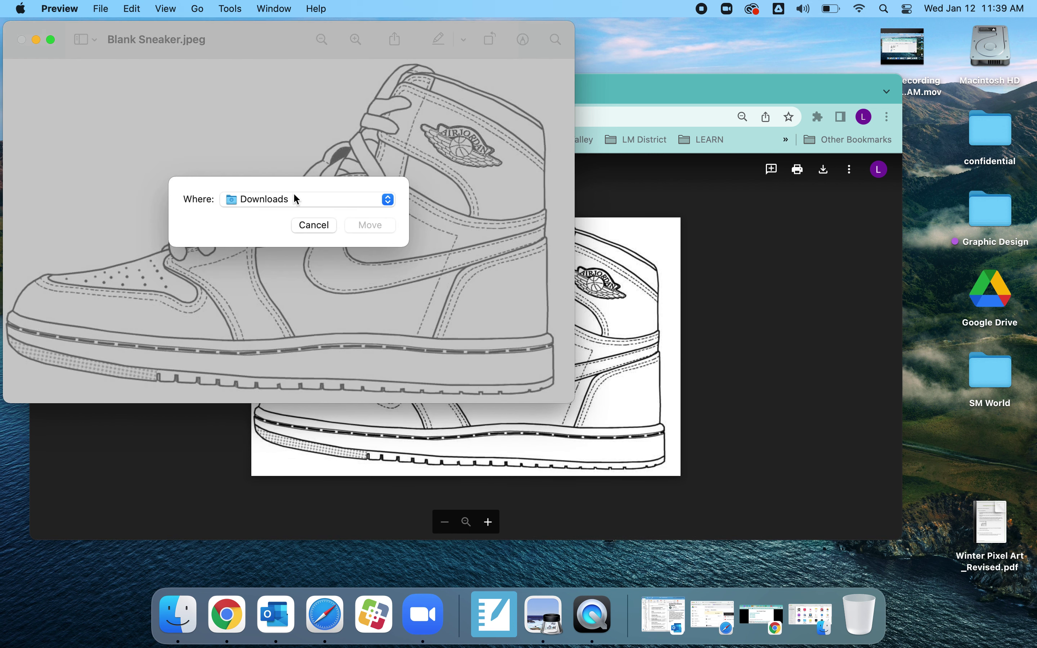
left_click(324, 200)
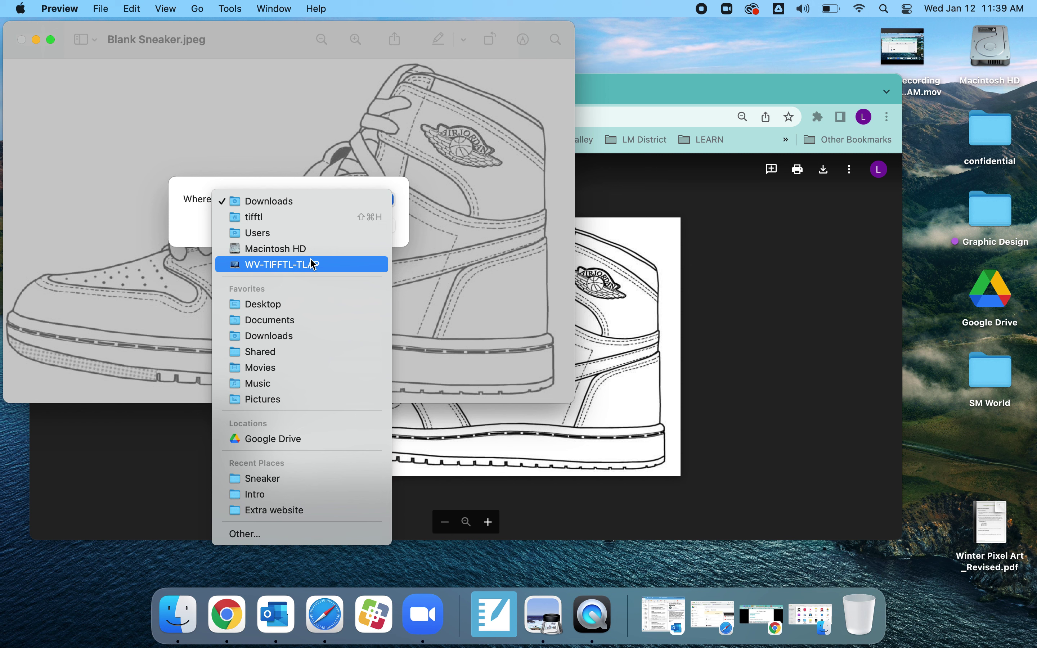
left_click(300, 304)
left_click(376, 227)
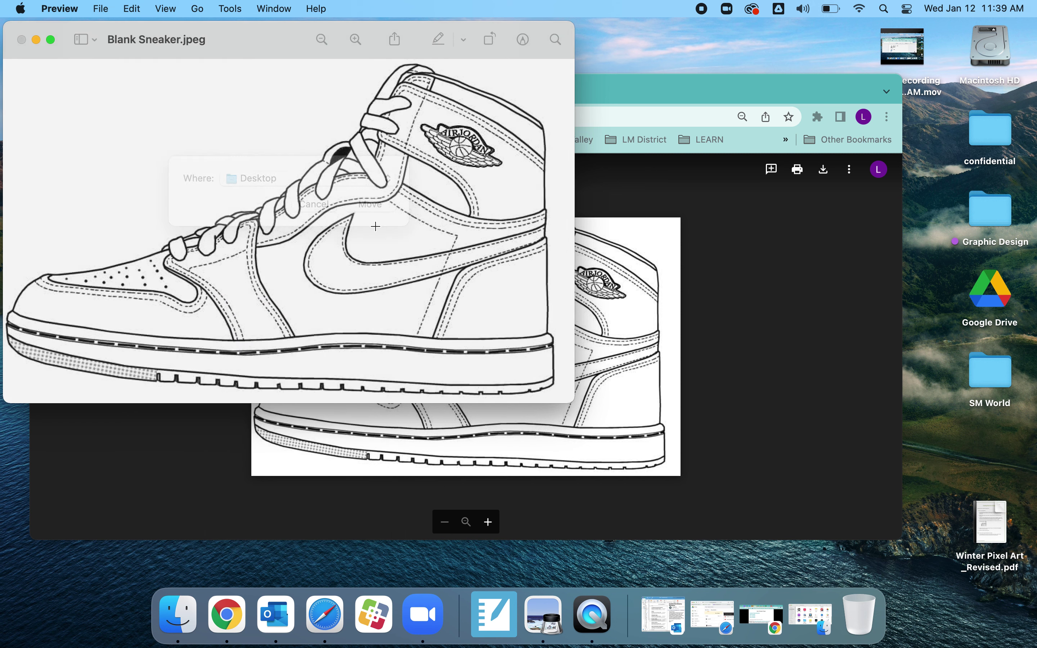
left_click_drag(626, 87, 447, 81)
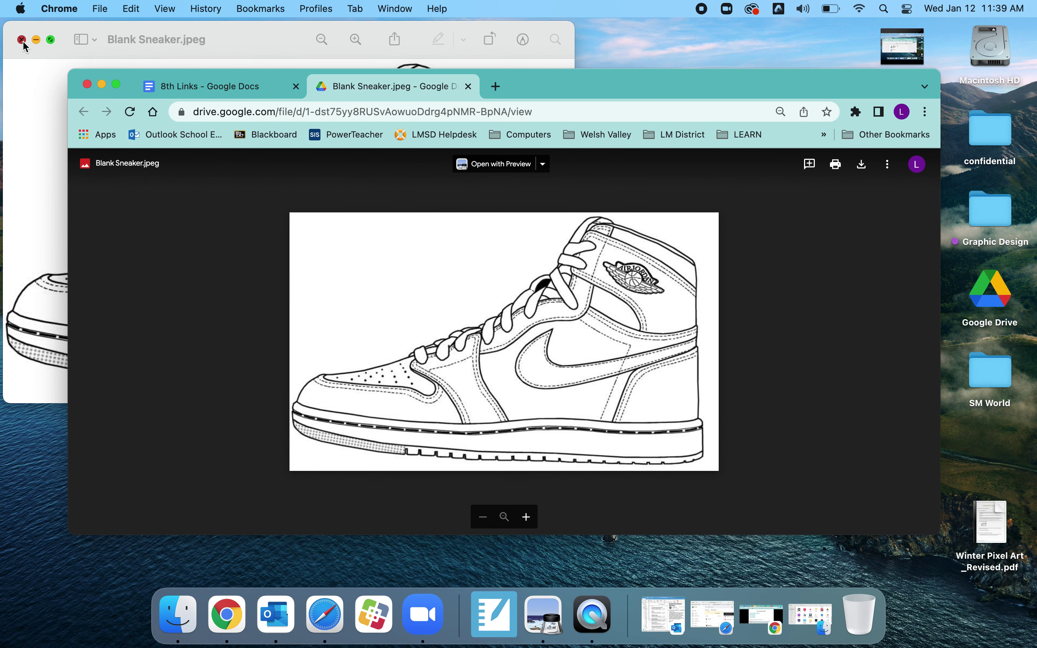
Search Google for 'nike sneaker outline' in a new browser tab.
left_click(36, 40)
left_click(496, 87)
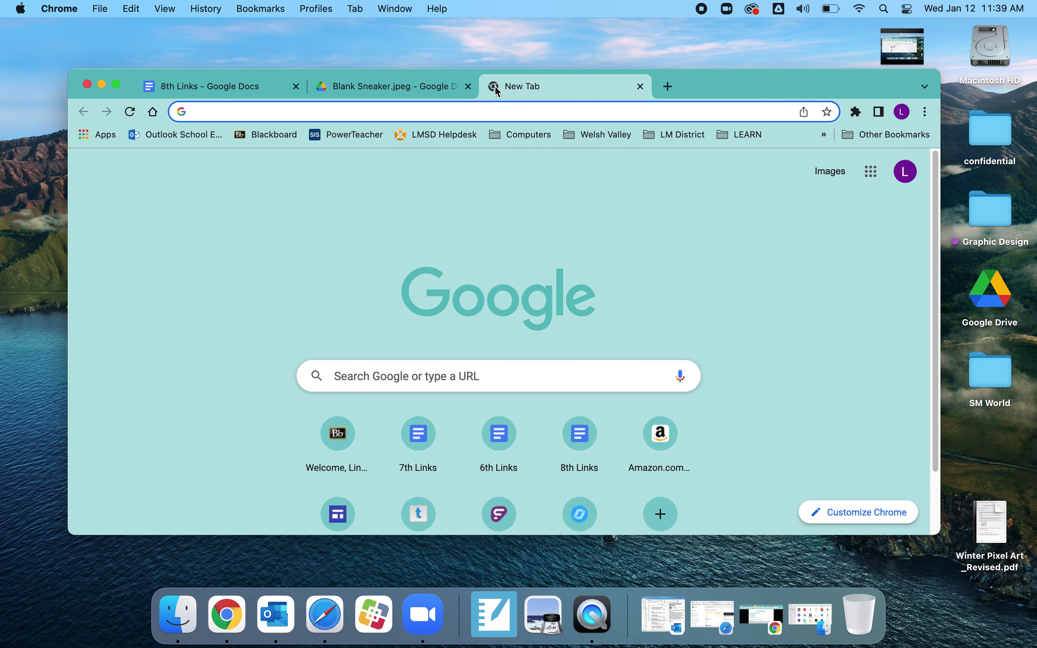
type("nike sneaker")
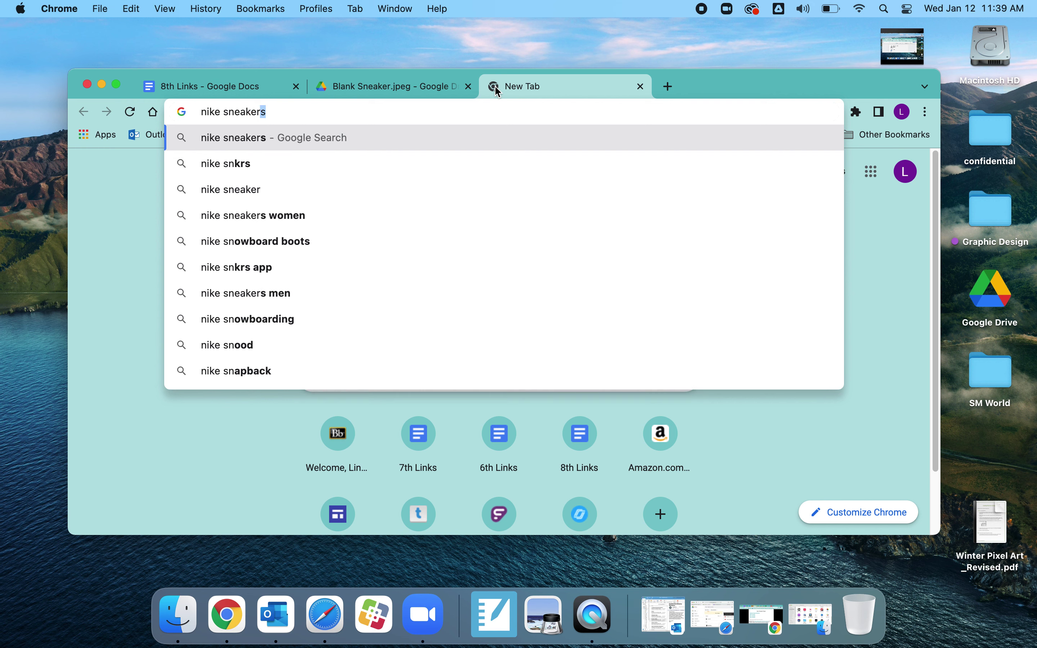
type(" outline")
key("Return")
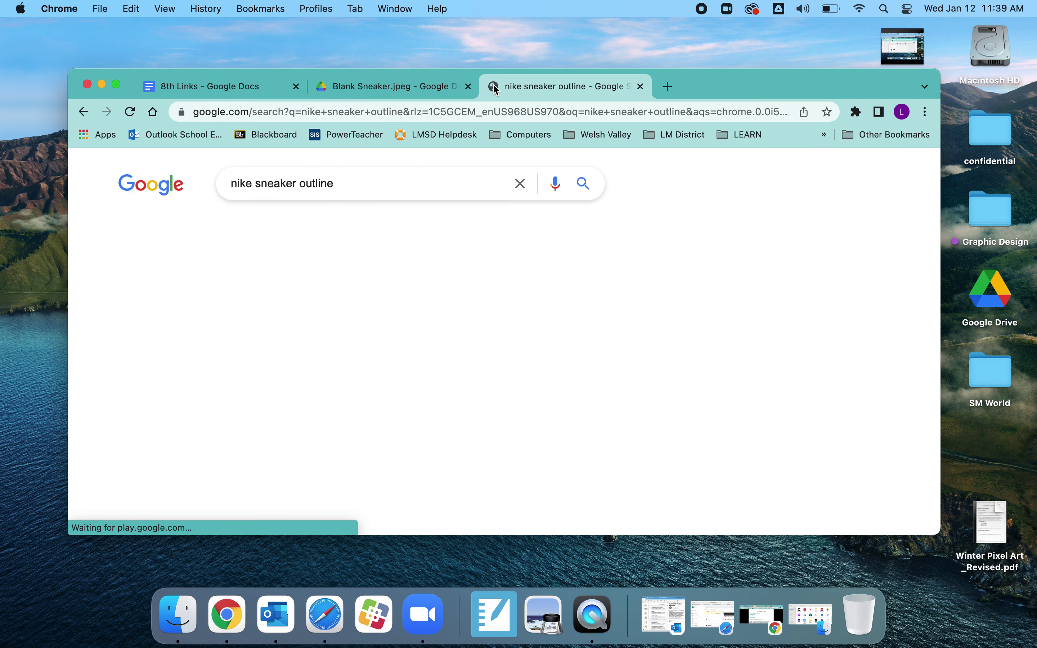
left_click(117, 85)
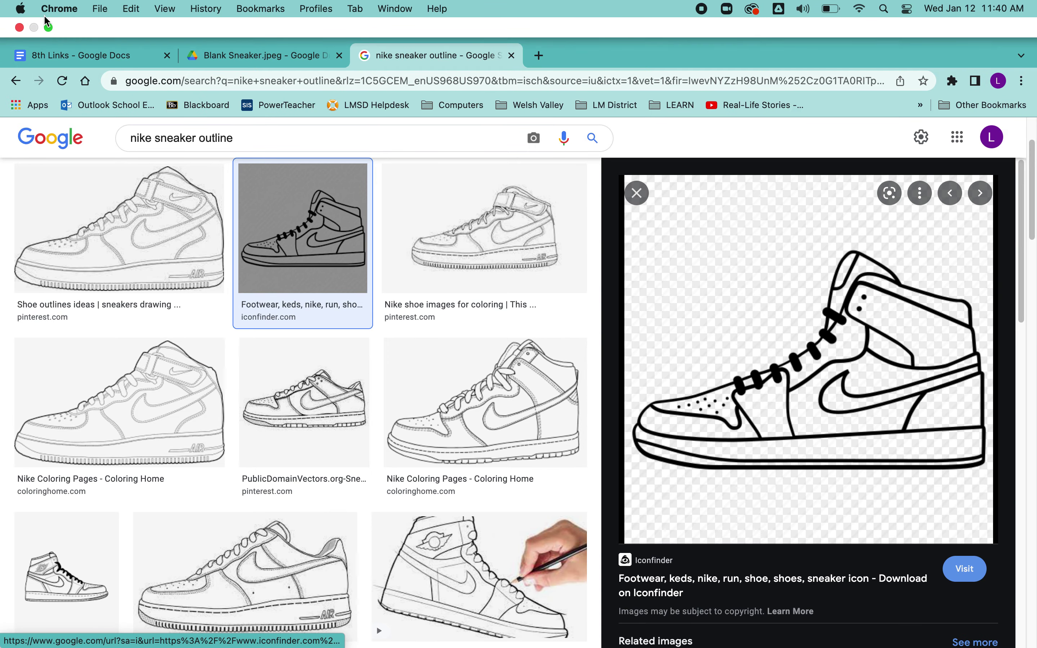
left_click(48, 27)
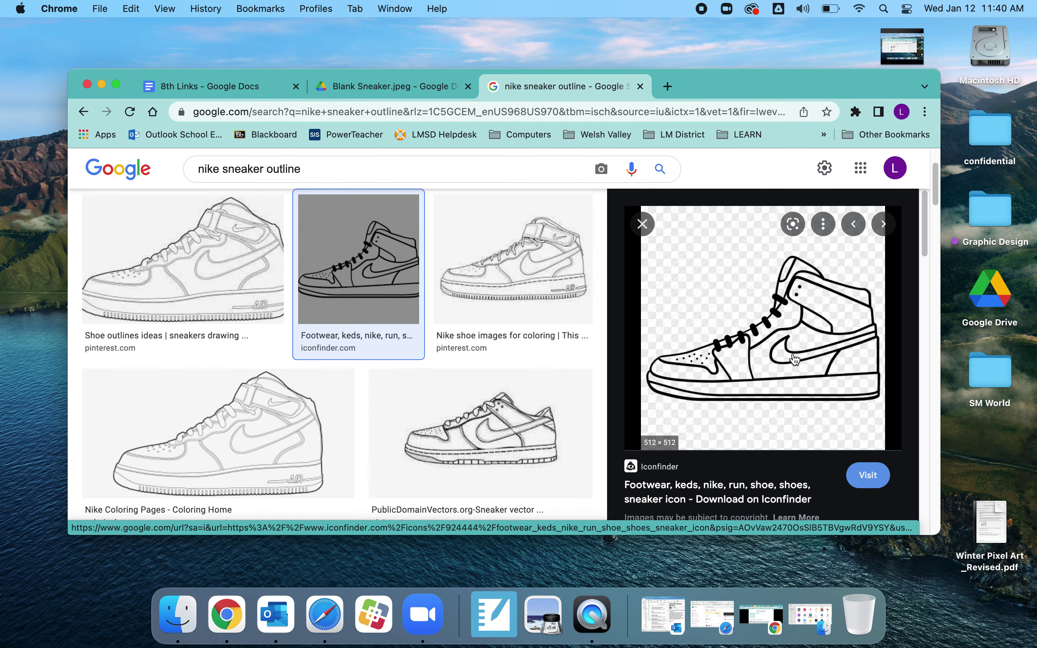
Save the Pinterest Nike shoe outline image onto the desktop as a .jpg.
left_click(528, 268)
left_click_drag(704, 90, 360, 134)
left_click_drag(446, 349, 799, 290)
Rename the saved sneaker image on the desktop to 'Nike Sneaker'.
left_click(807, 335)
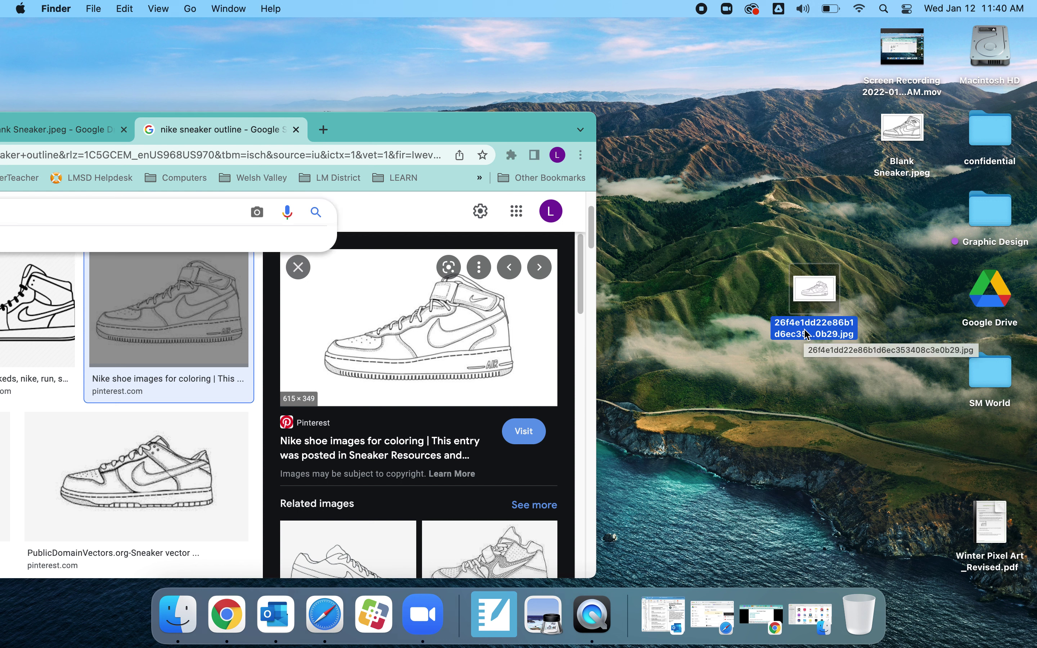
key("s")
left_click(801, 330)
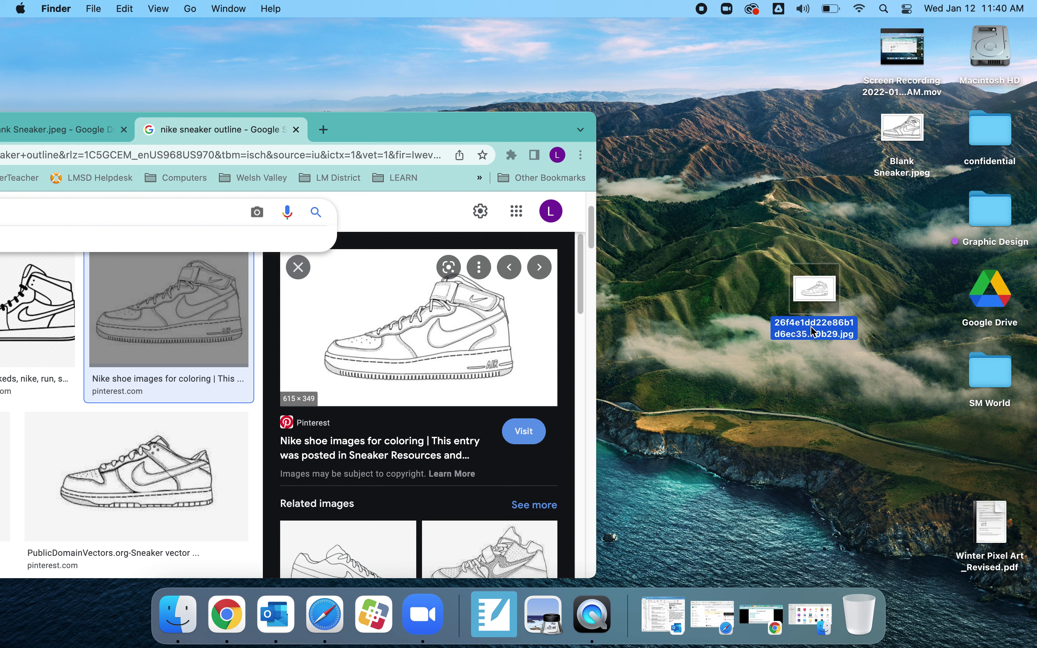
right_click(814, 332)
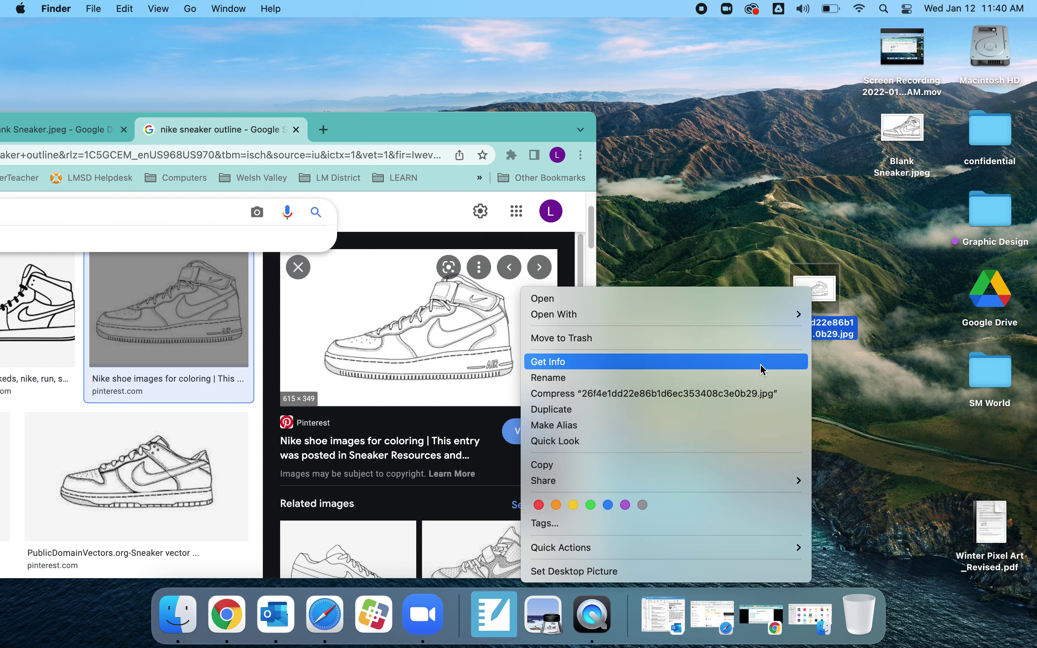
left_click(755, 376)
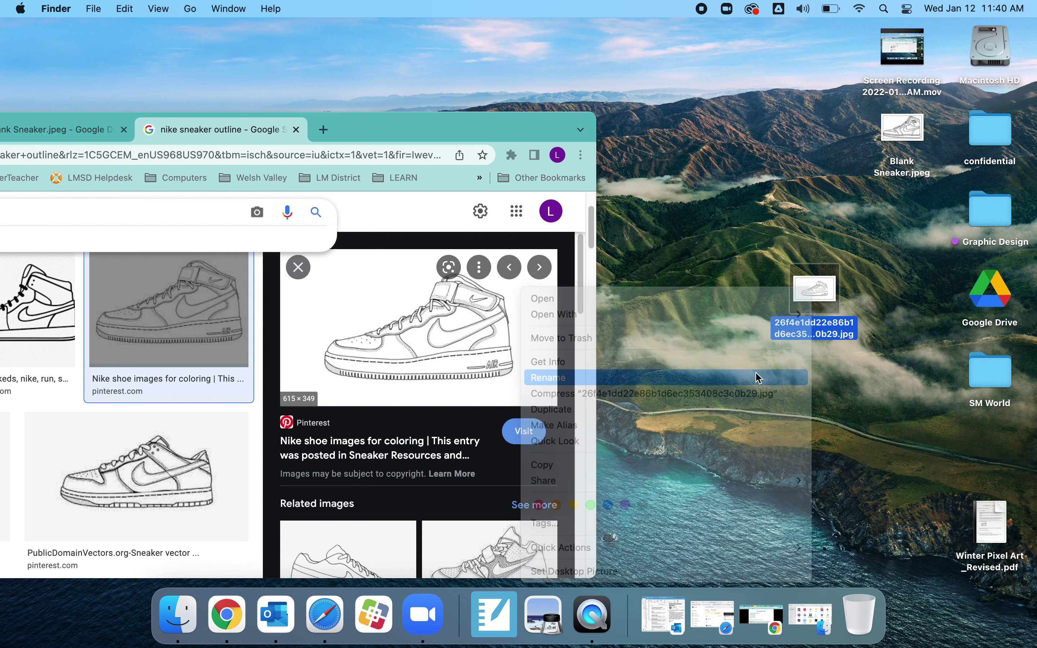
type("Nike Sneaker")
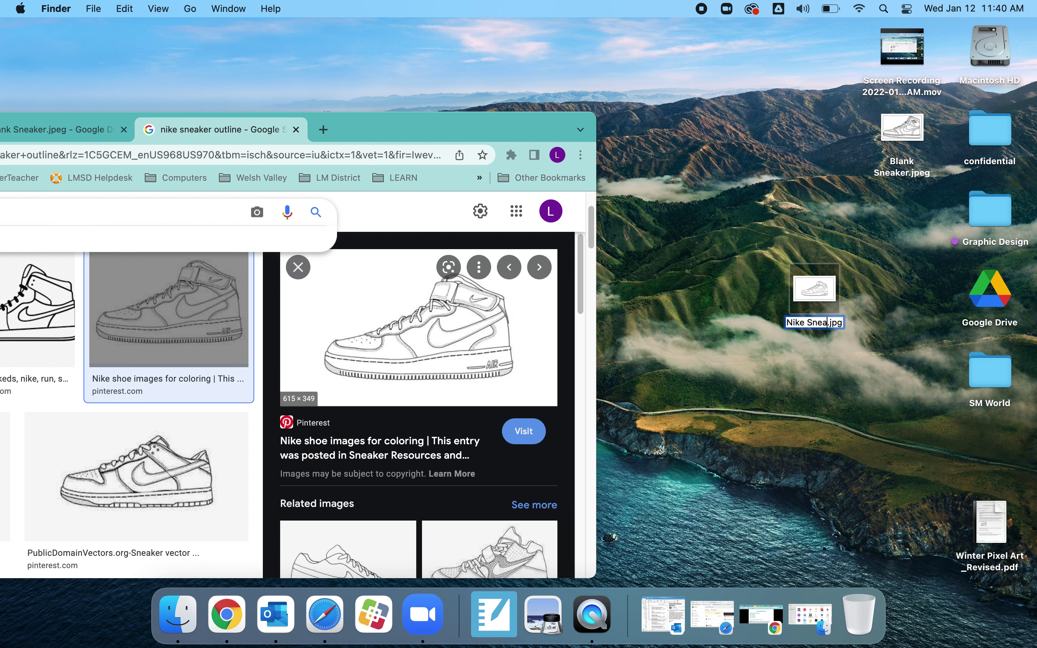
Close the image search and Blank Sneaker Drive tabs, then minimize Chrome.
left_click_drag(426, 130, 719, 80)
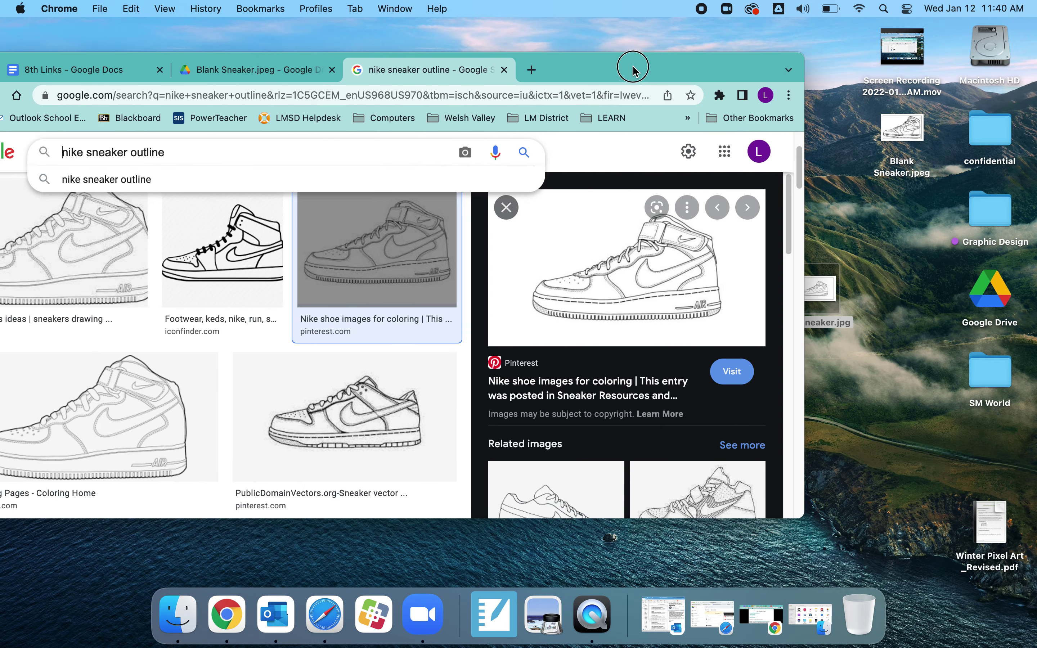
left_click(379, 81)
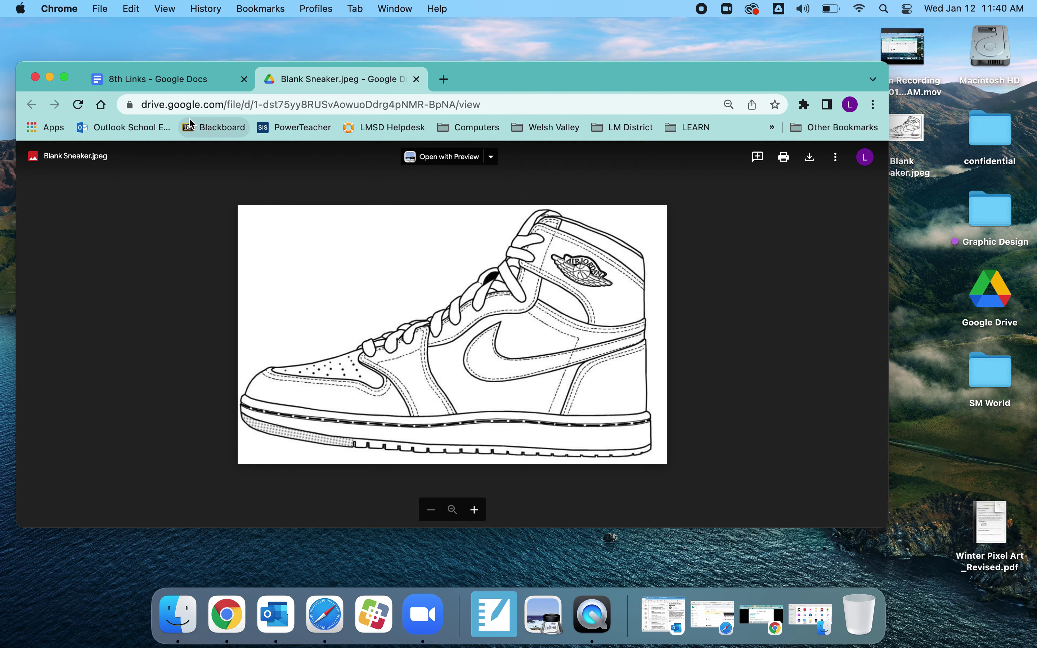
left_click(416, 80)
left_click(417, 79)
left_click(49, 77)
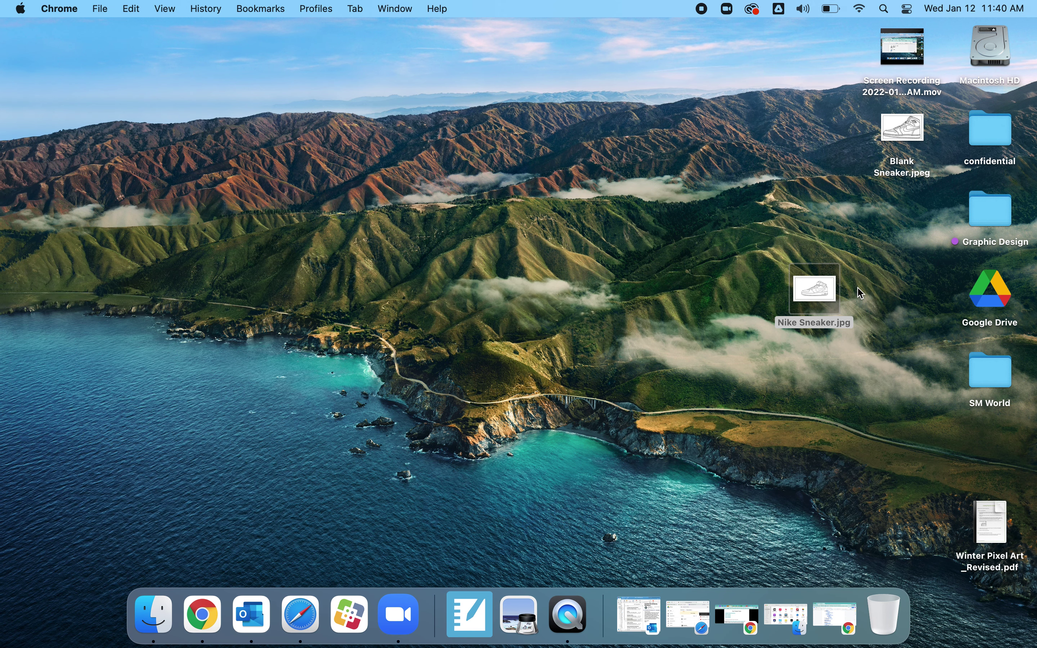
Launch Adobe Photoshop 2021 through Spotlight by searching 'photo'.
left_click(883, 9)
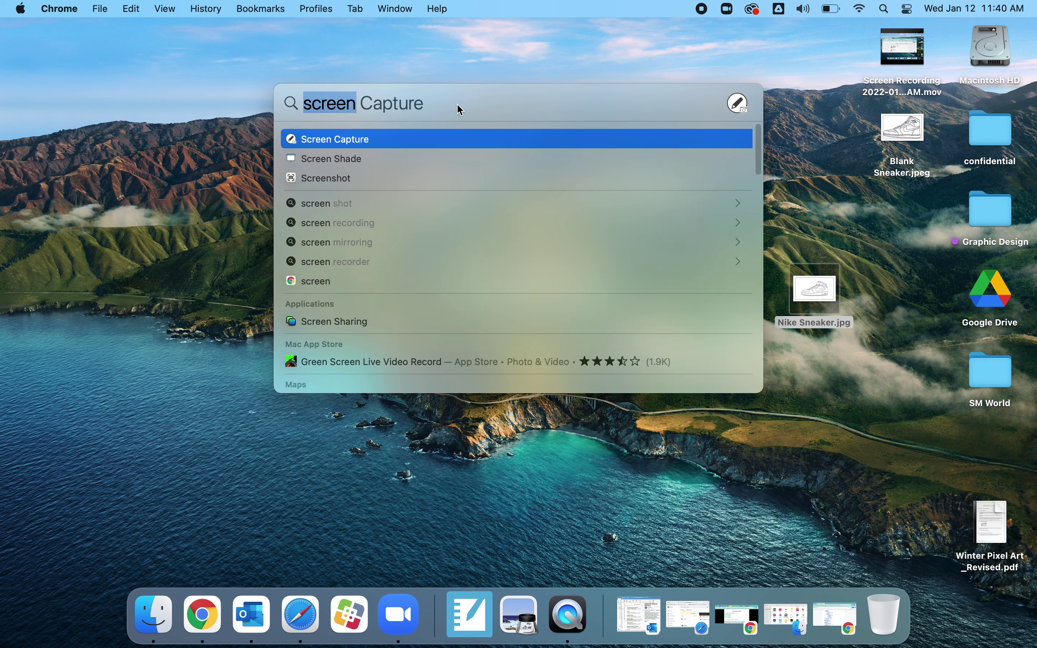
key("BackSpace")
type("photo")
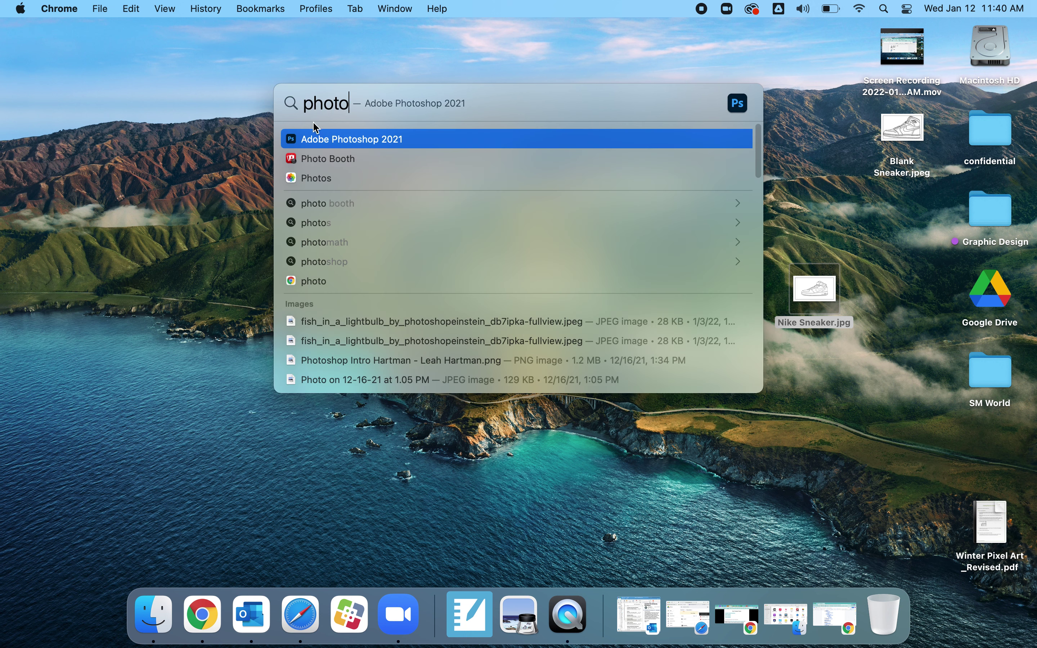
left_click(370, 144)
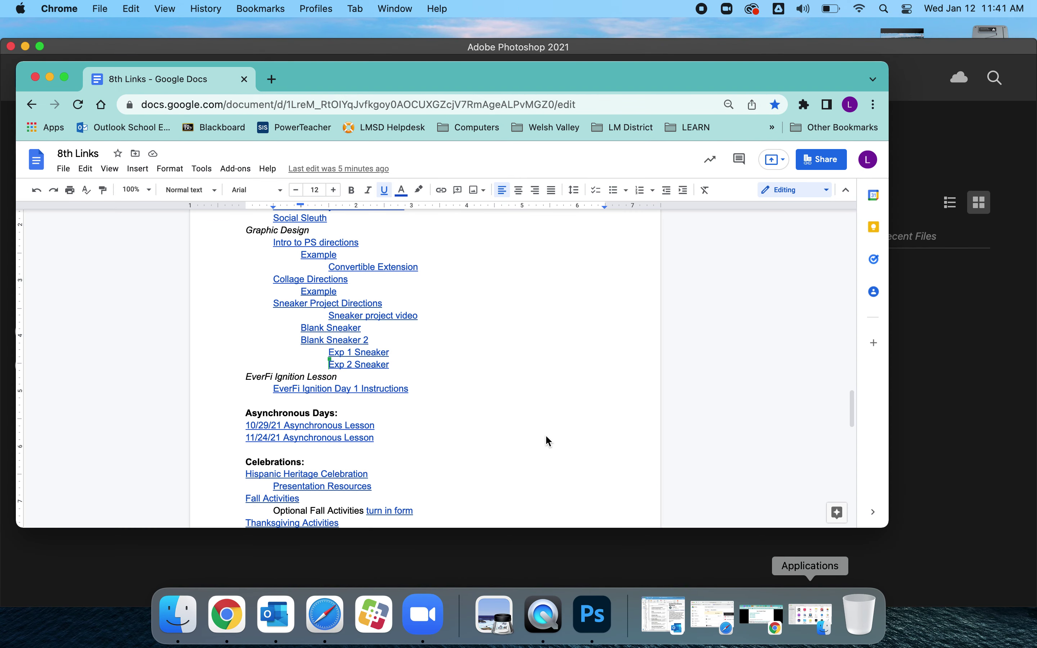
Open the Intro to PS directions doc, scroll to steps 2–4, then minimize the browser.
left_click(349, 245)
left_click(345, 257)
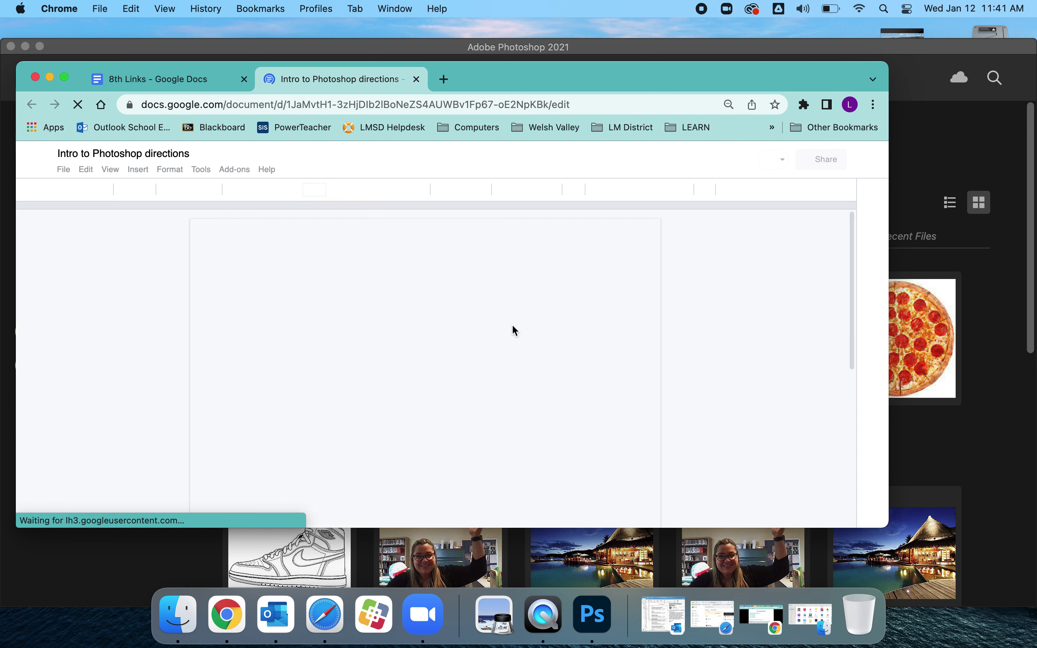
scroll(512, 324, "down", 5)
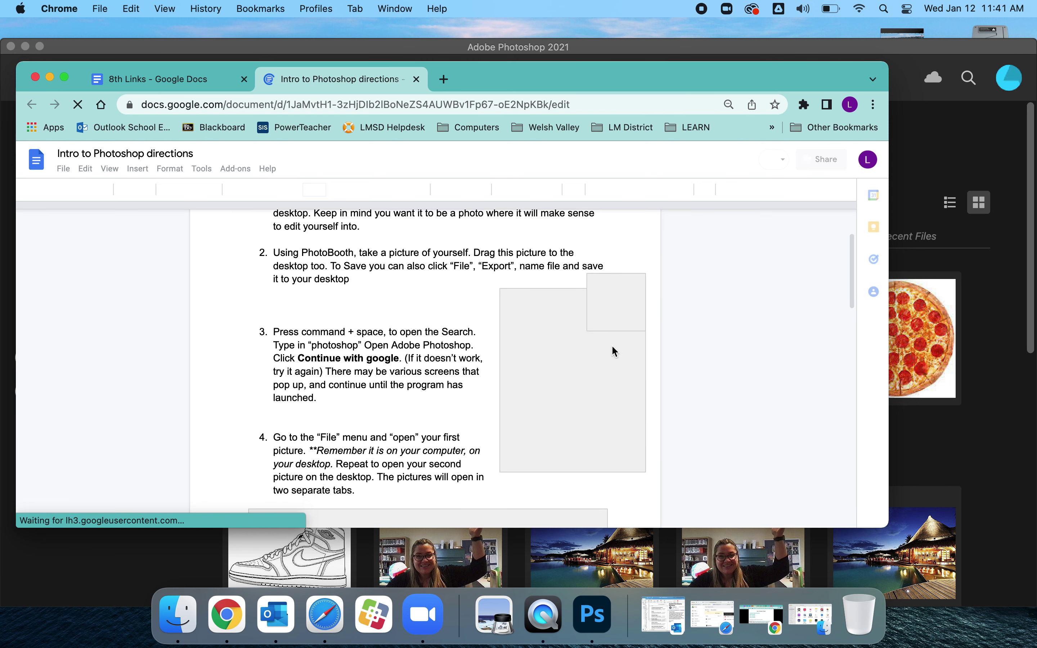
scroll(612, 350, "down", 1)
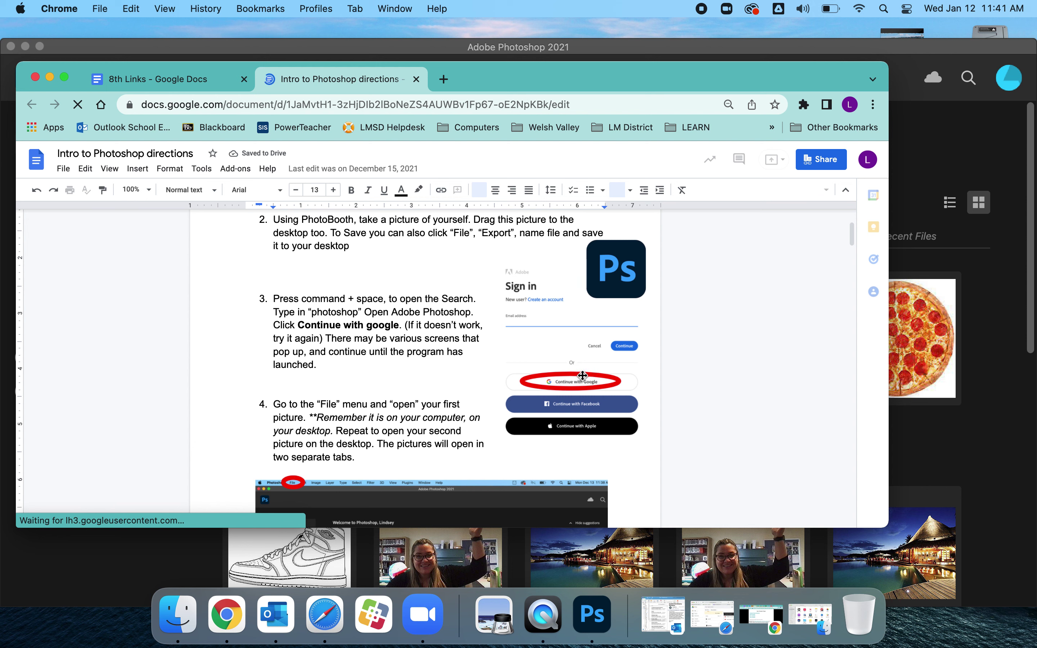
left_click(50, 77)
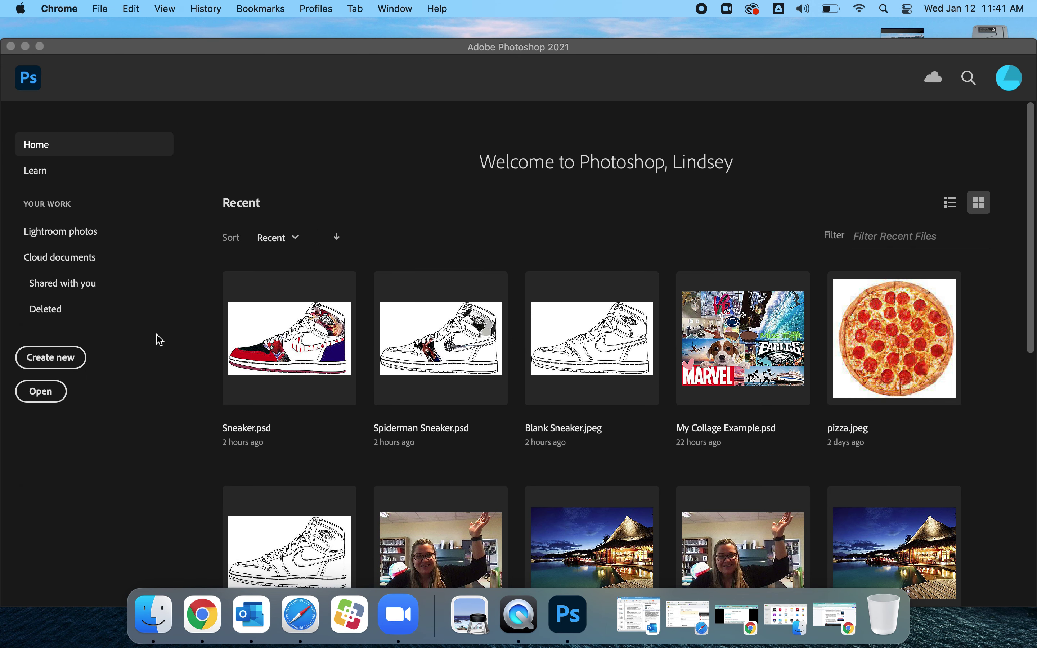
Open Blank Sneaker.jpeg from the Desktop in Photoshop.
left_click(45, 393)
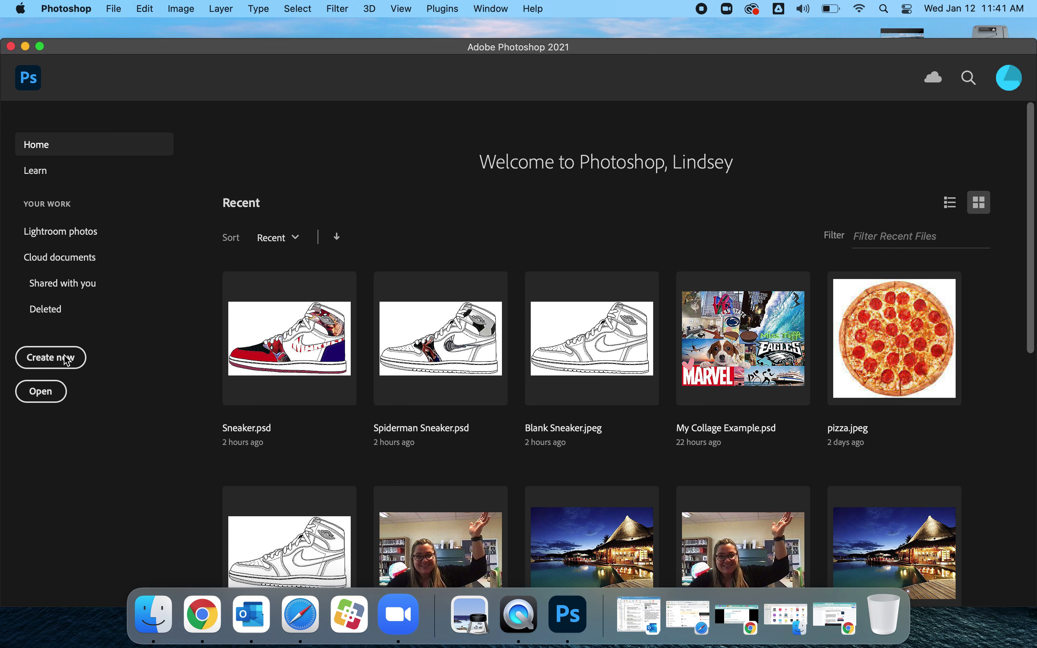
left_click(54, 398)
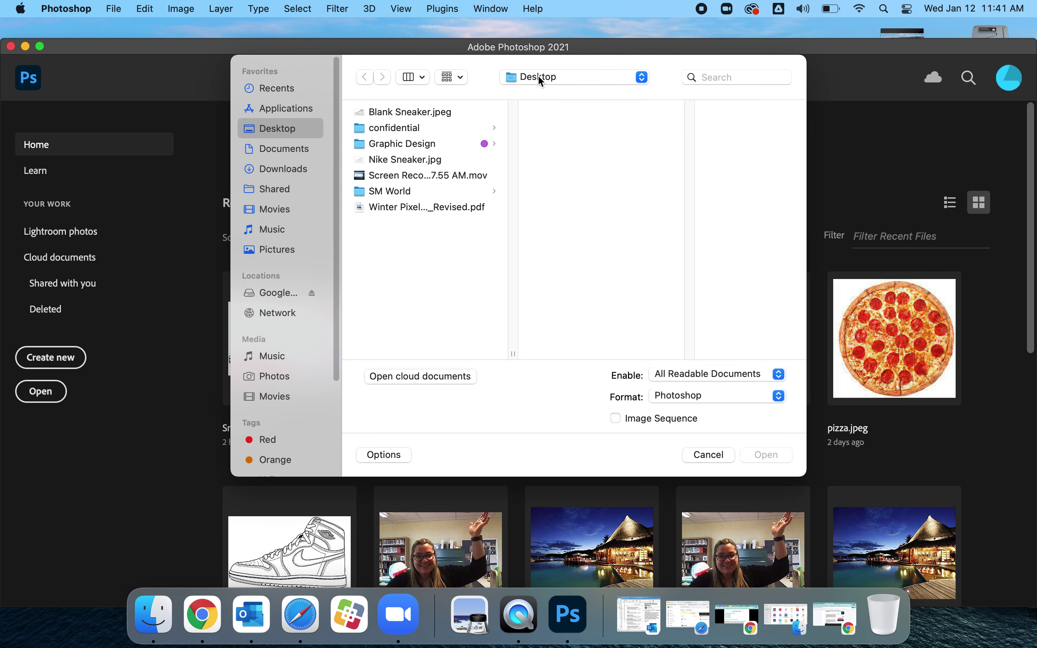
left_click(383, 112)
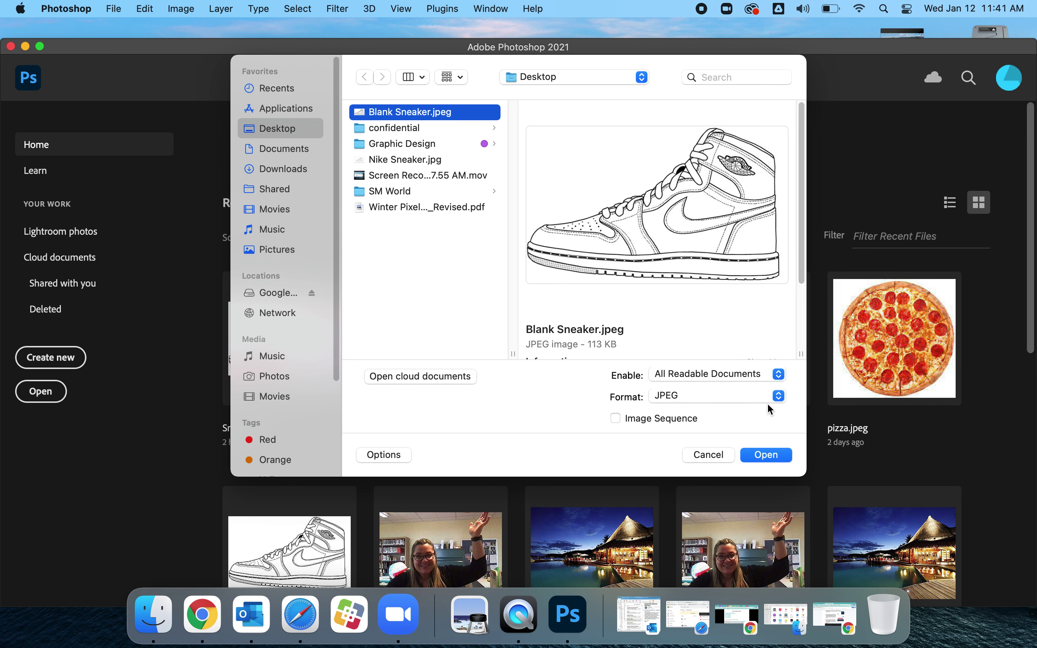
left_click(766, 455)
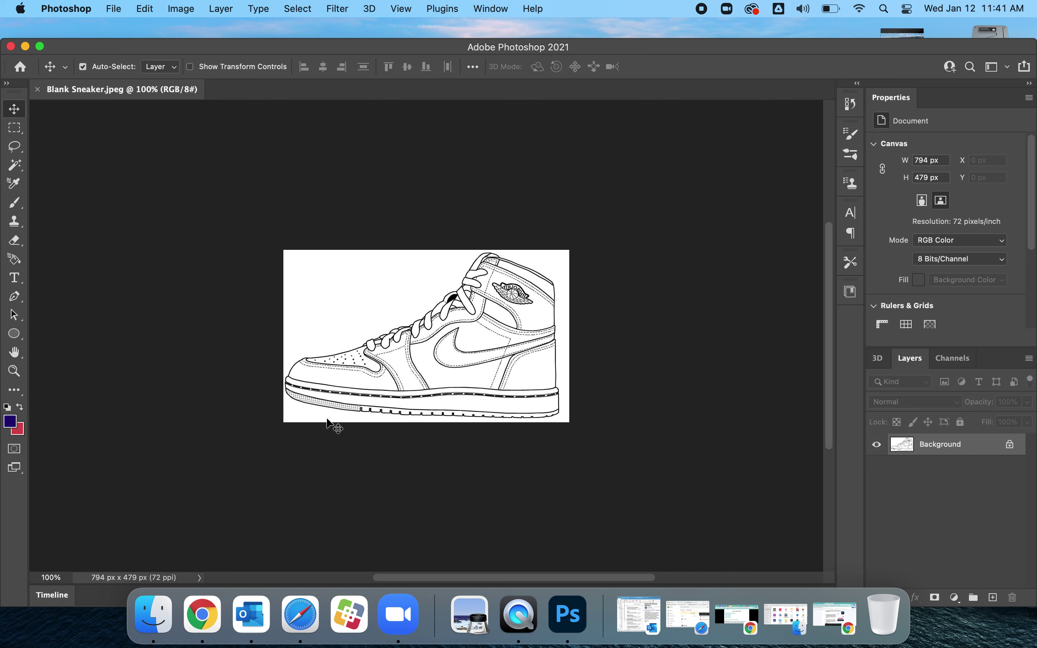
Zoom the sneaker canvas to 150%.
left_click(47, 576)
type("15")
key("Return")
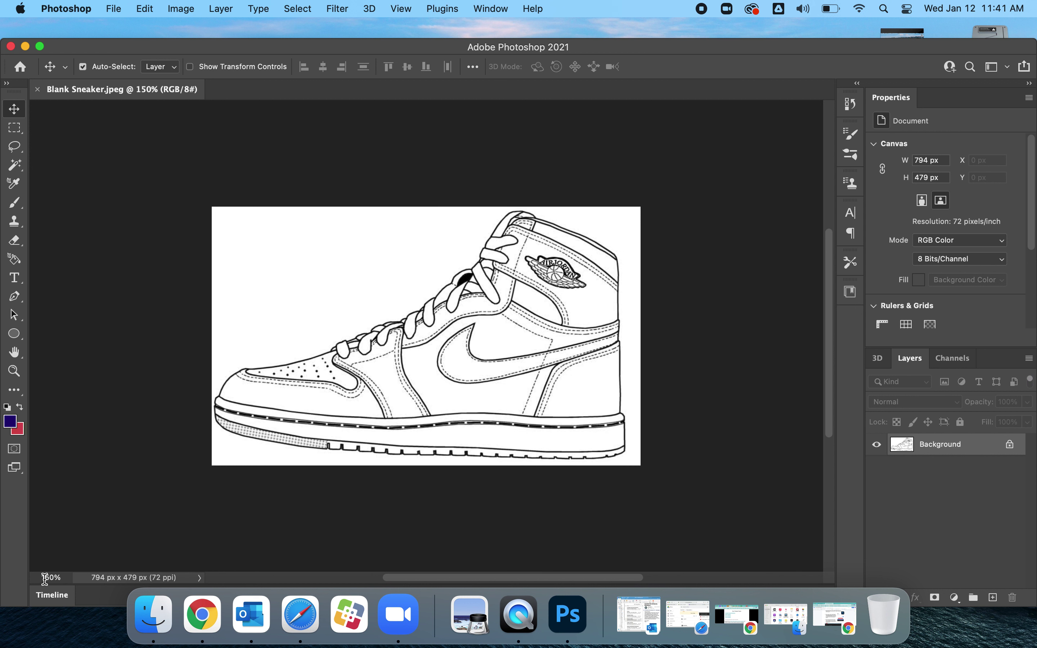
left_click(43, 578)
mouse_move(585, 50)
left_mouse_down()
mouse_move(659, 88)
mouse_move(596, 45)
left_mouse_up()
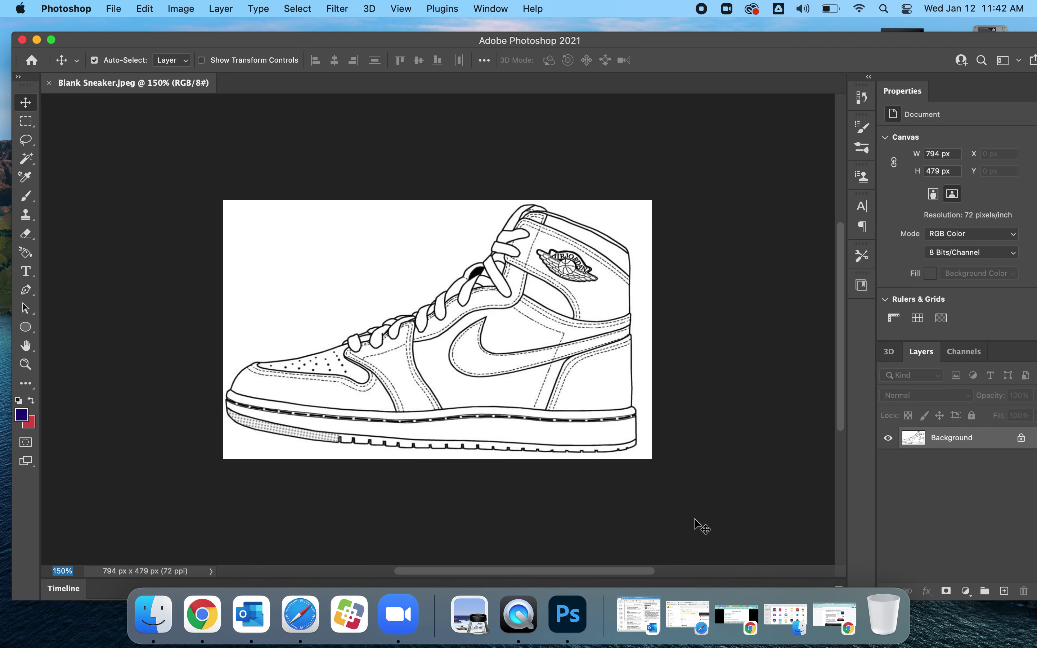
Search Google for 'disney' in a new tab and switch to image results.
left_click(831, 622)
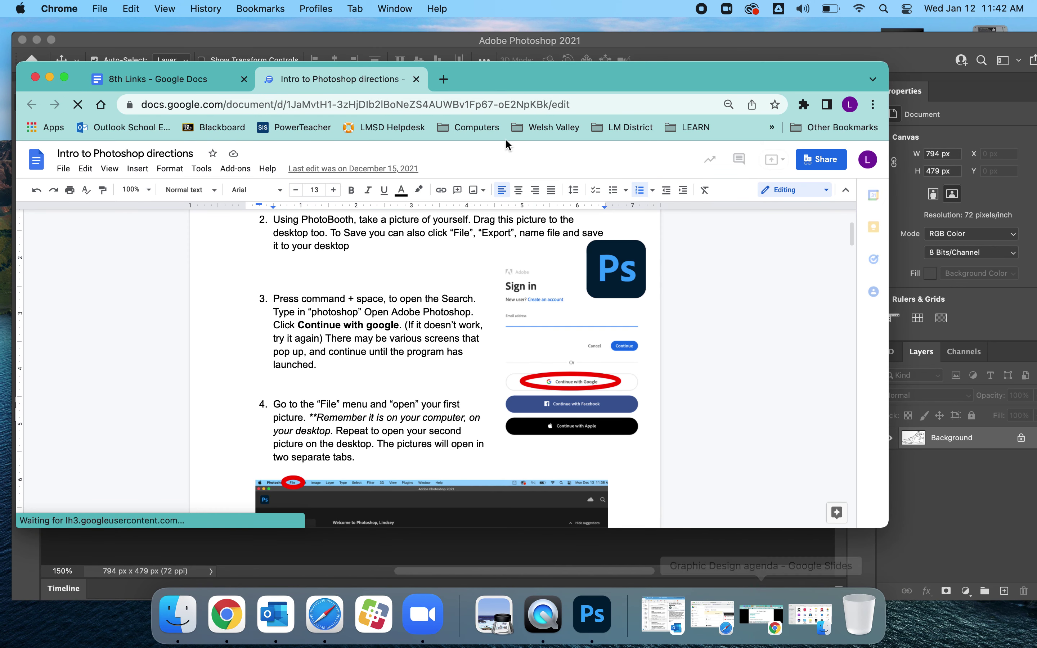
left_click(445, 79)
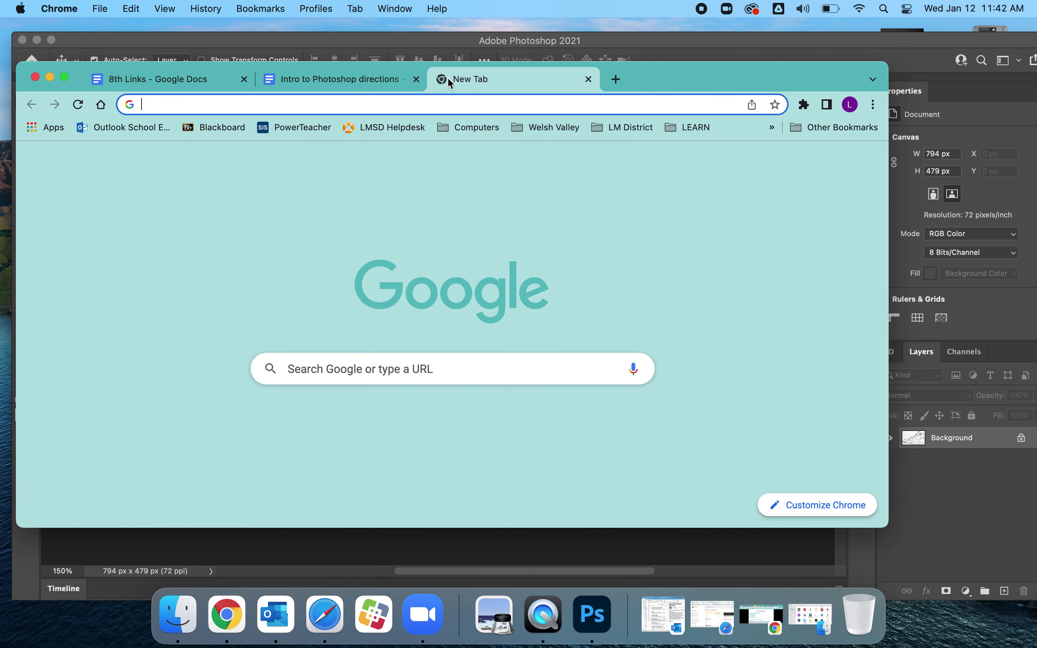
type("disney plus")
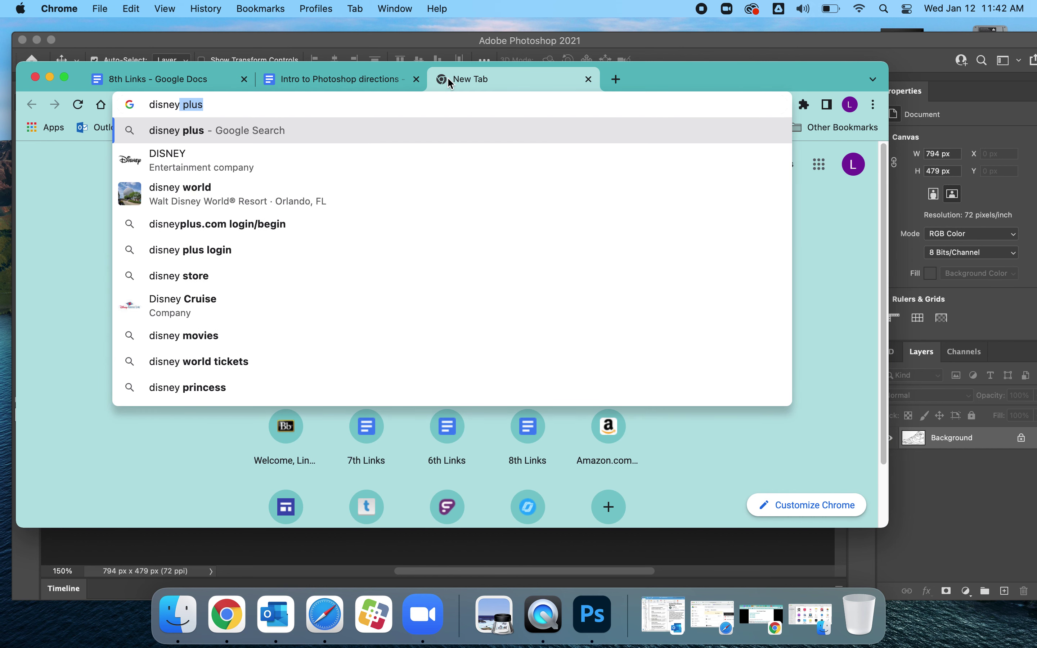
key("Return")
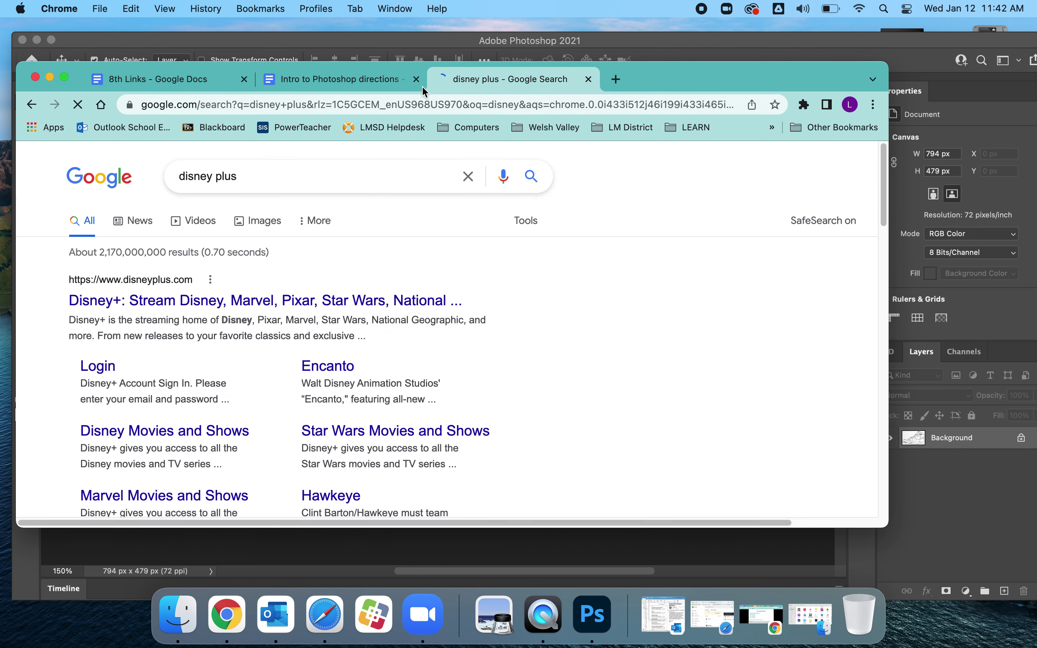
left_click(276, 172)
key("BackSpace")
key("BackSpace")
key("BackSpace")
key("BackSpace")
key("BackSpace")
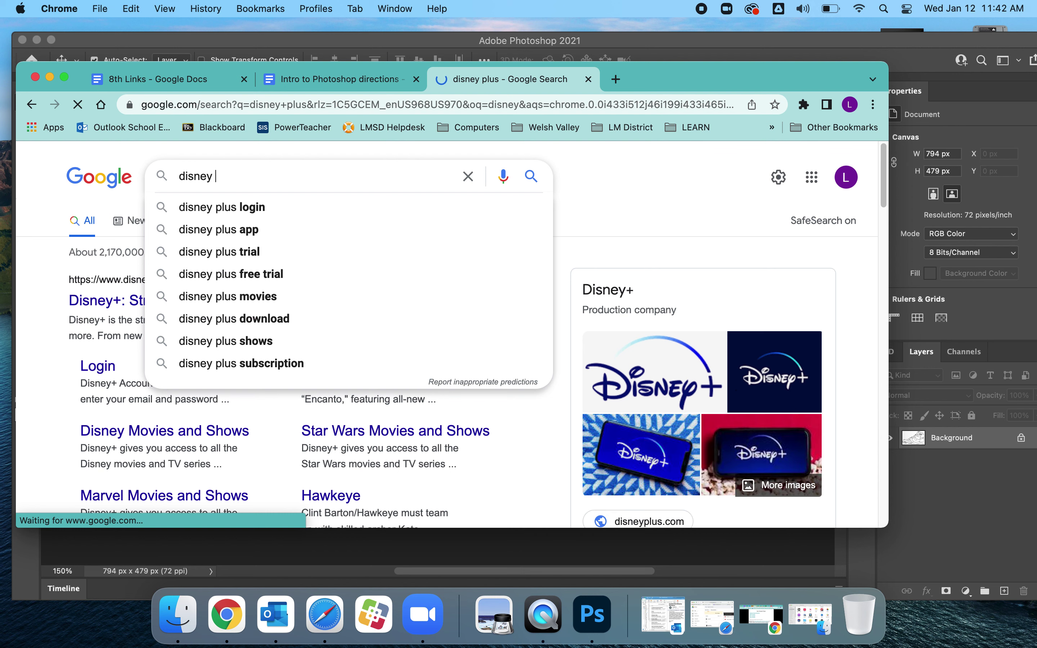
key("Return")
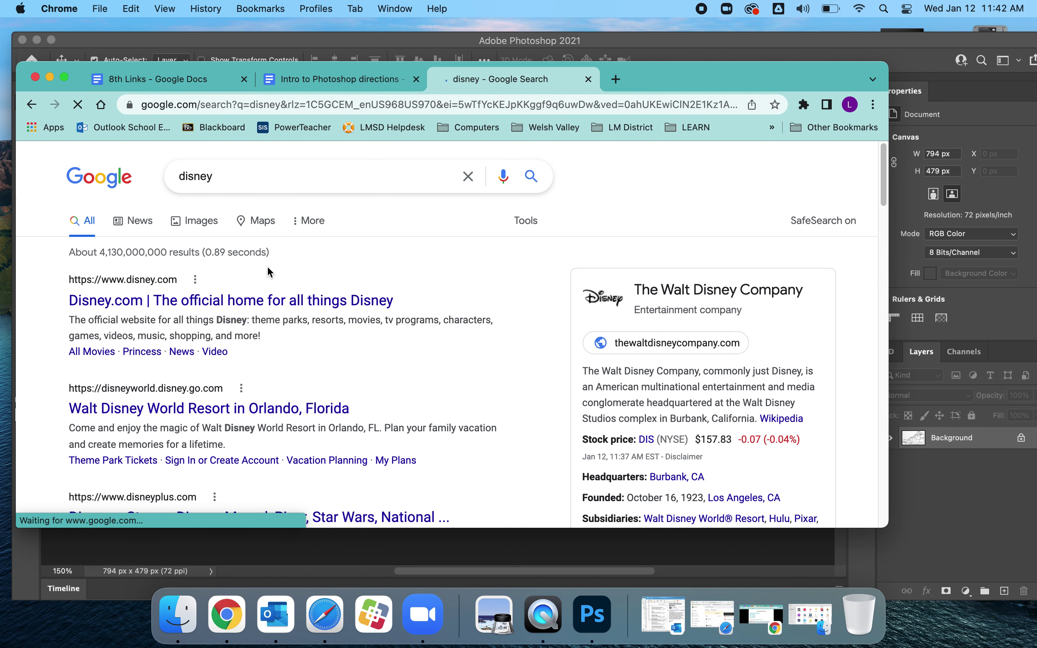
left_click_drag(213, 175, 132, 180)
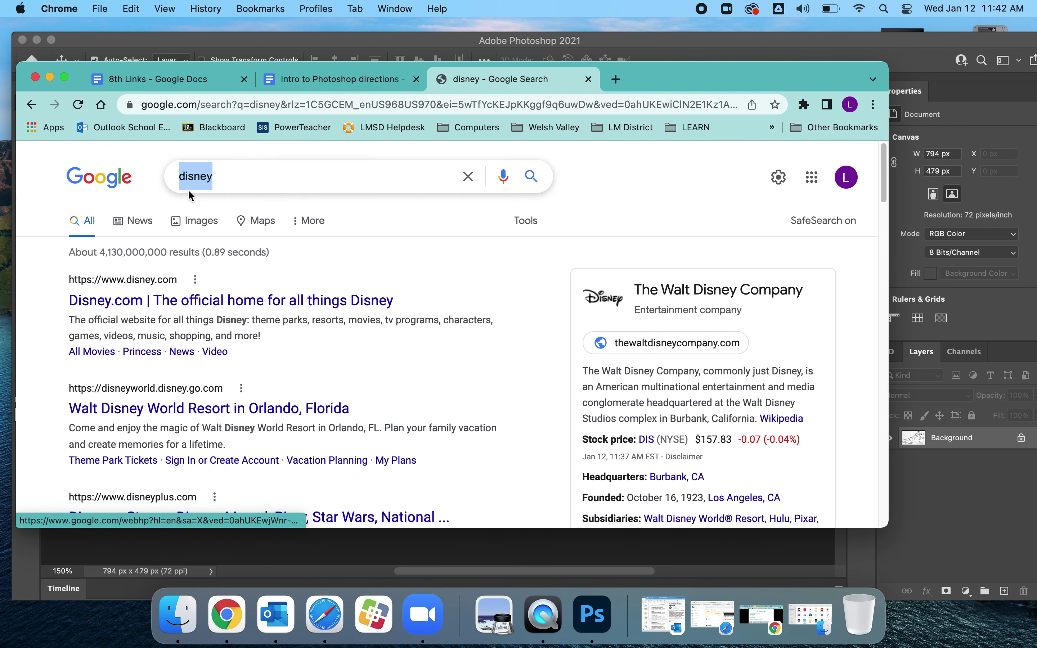
left_click(195, 220)
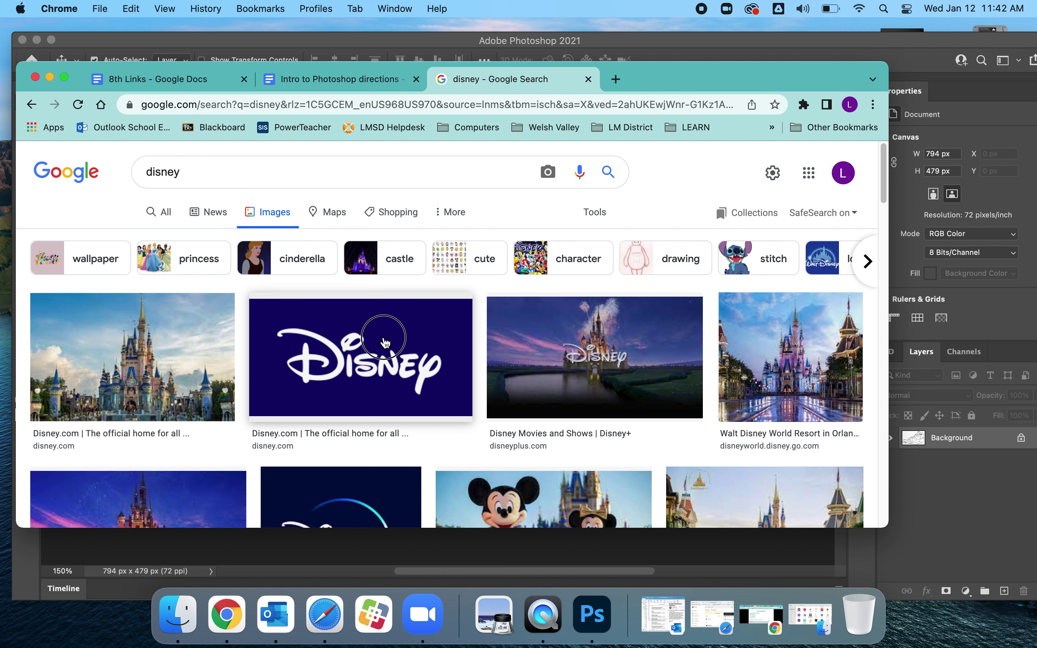
Drag the white-on-navy Disney logo into the sneaker document as Layer 1.
left_click(385, 343)
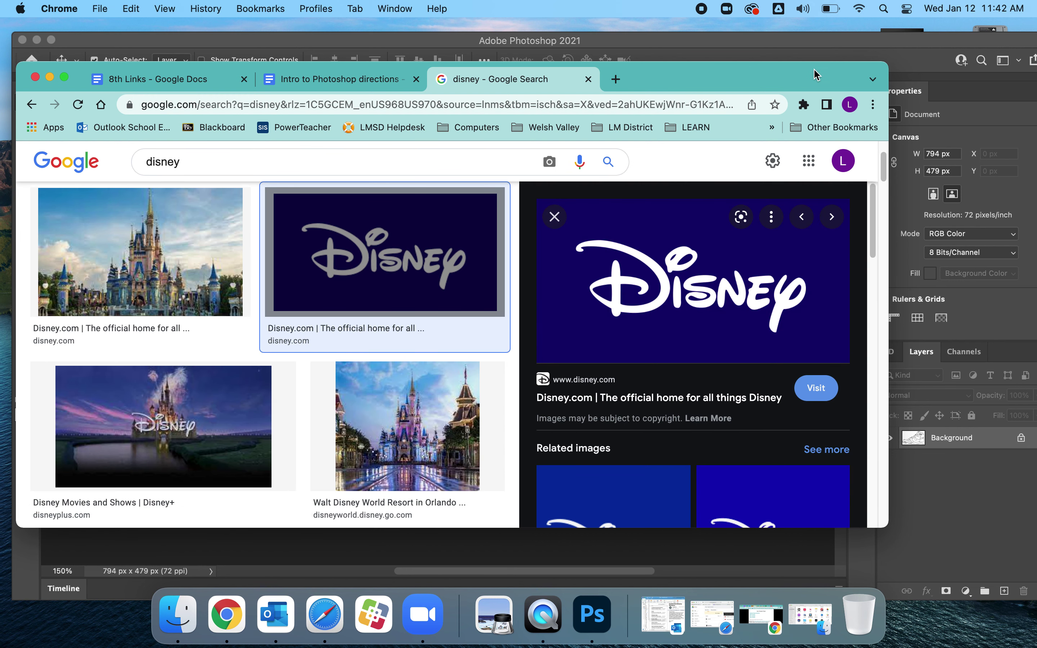
left_click_drag(816, 75, 248, 68)
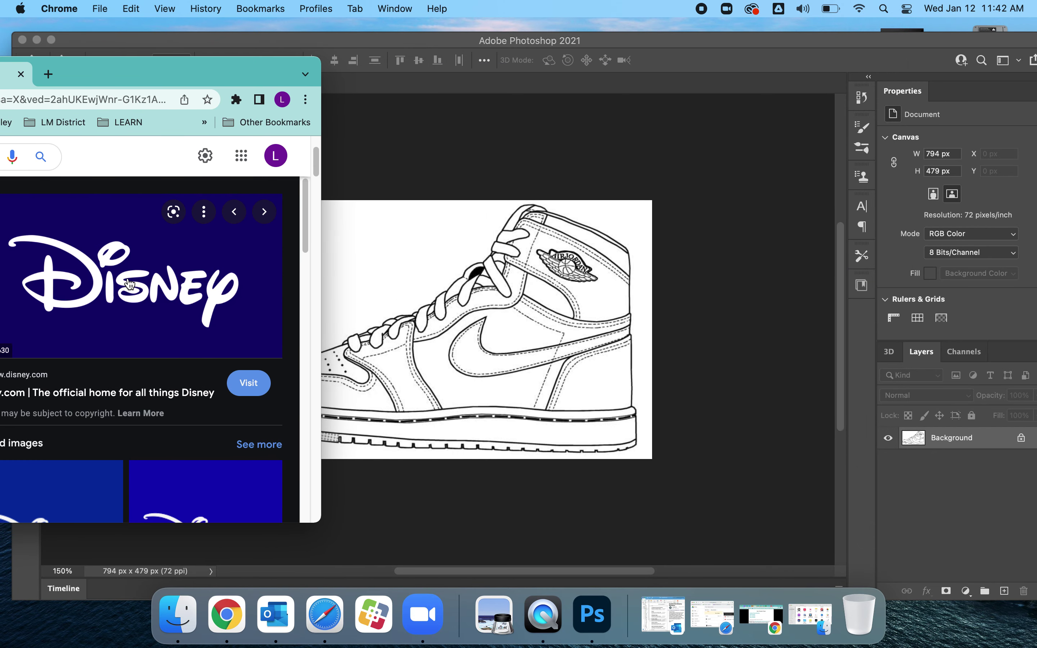
left_click_drag(130, 285, 462, 326)
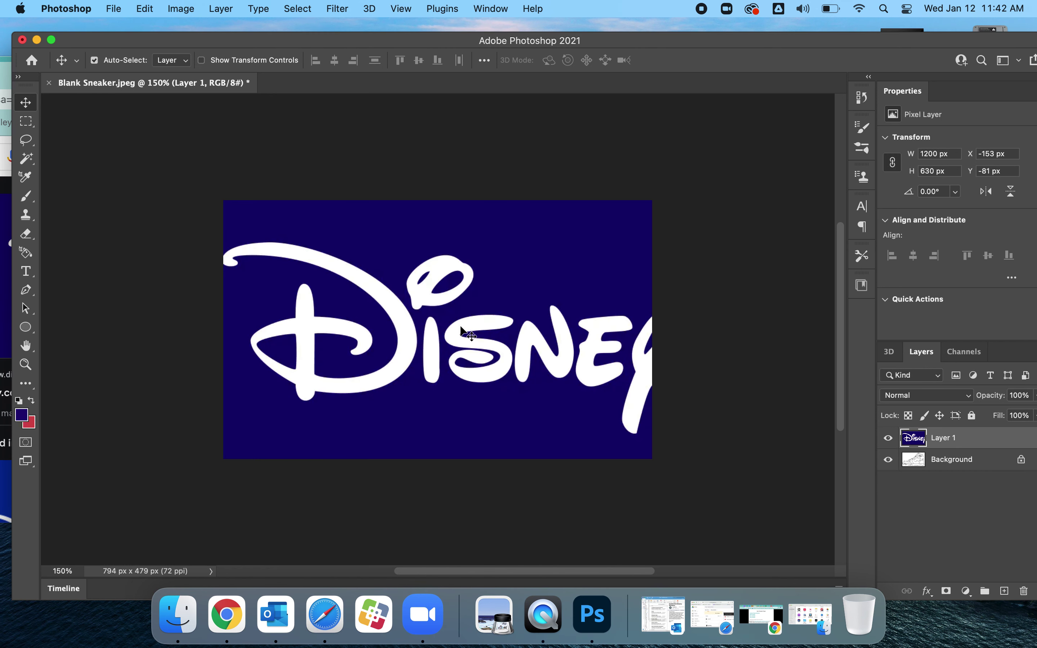
Scale the Disney logo to about 29% (348 × 183 px) and place it on the sneaker's toe.
key("super+t")
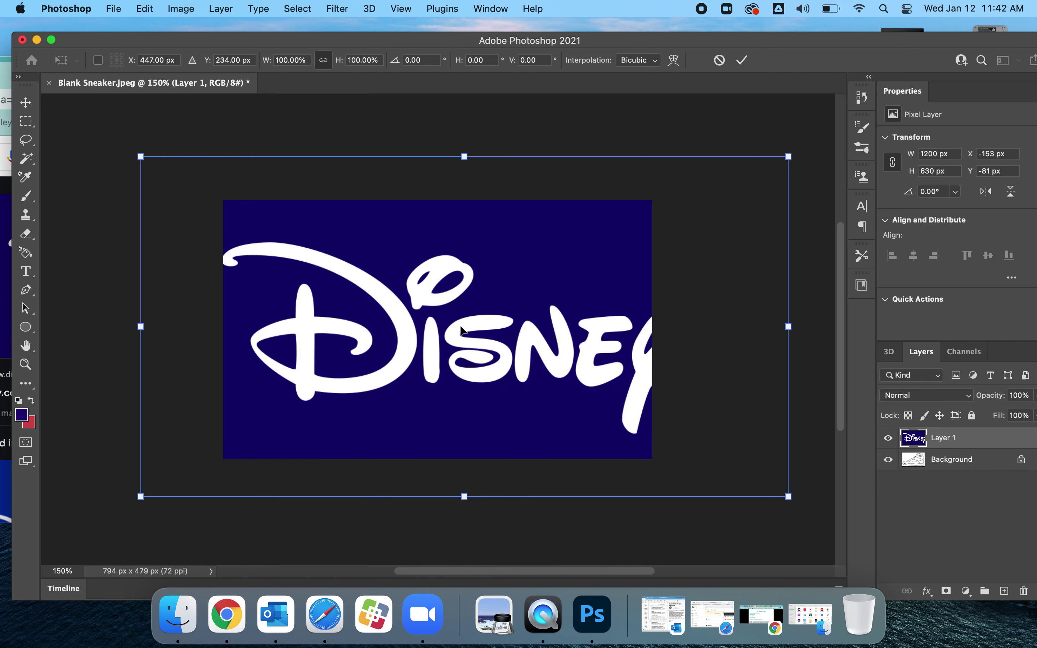
left_click_drag(140, 157, 496, 344)
left_click_drag(559, 380, 232, 218)
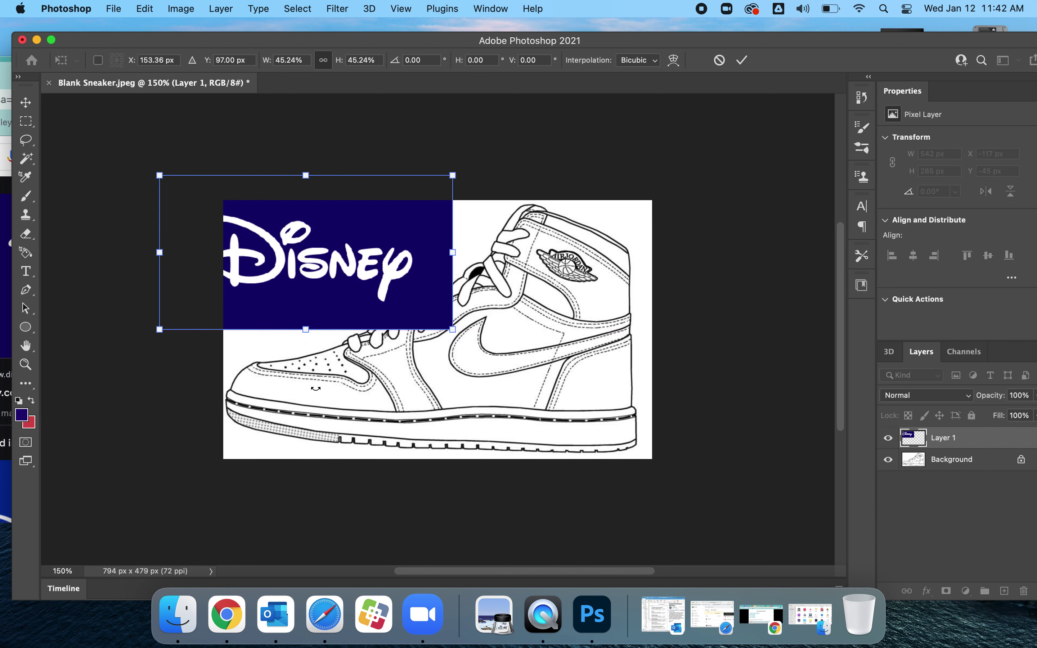
left_click_drag(160, 175, 263, 236)
left_click_drag(309, 295, 268, 402)
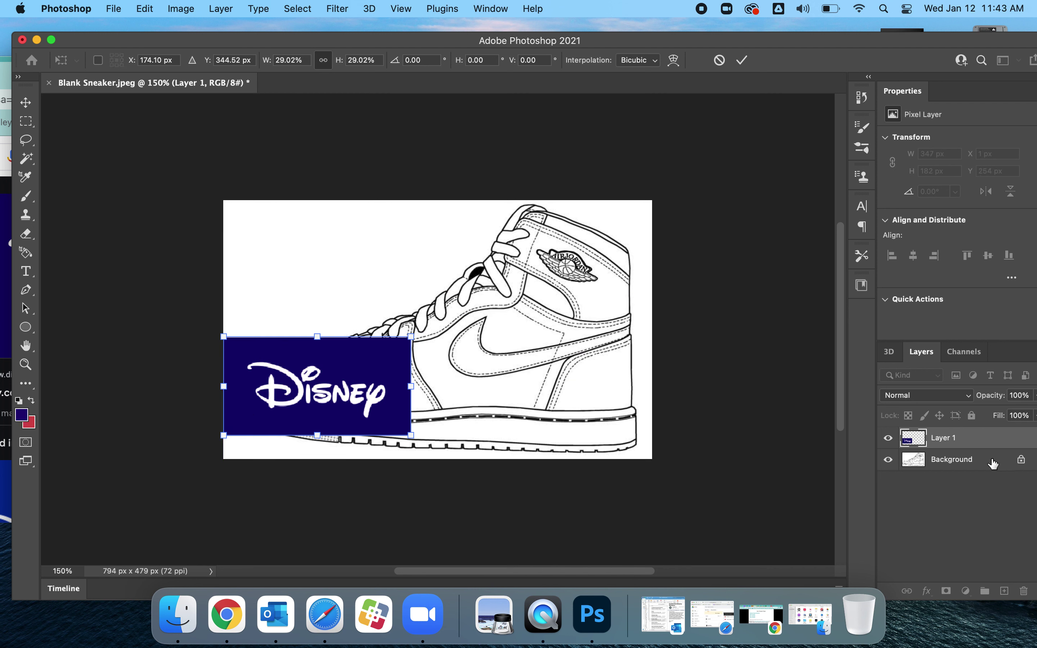
key("Return")
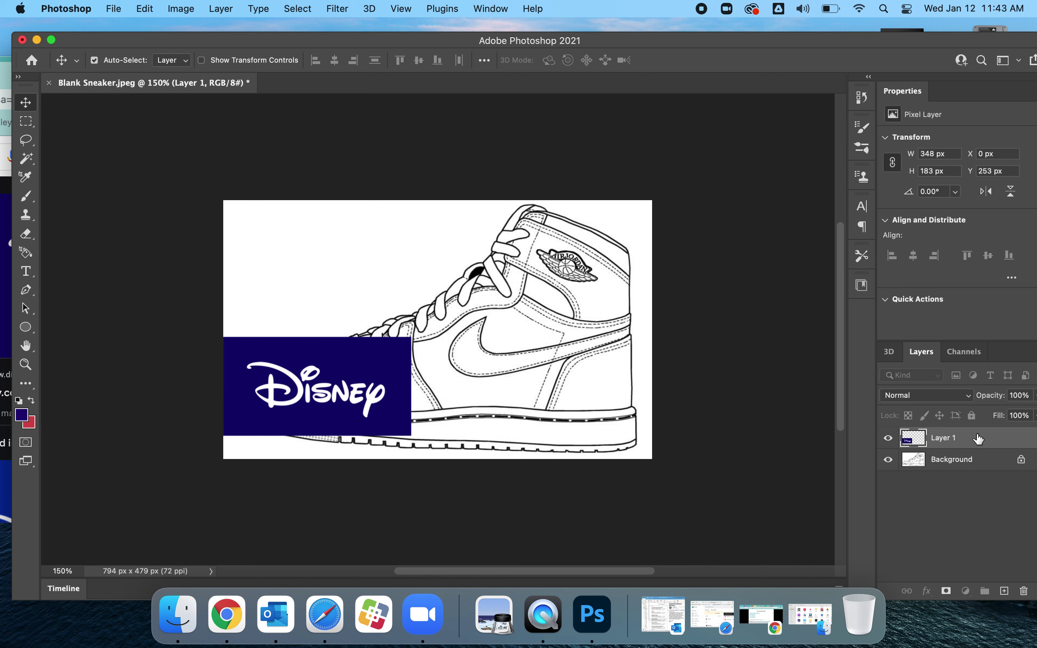
Convert the locked Background into a regular layer named Shoe.
double_click(960, 461)
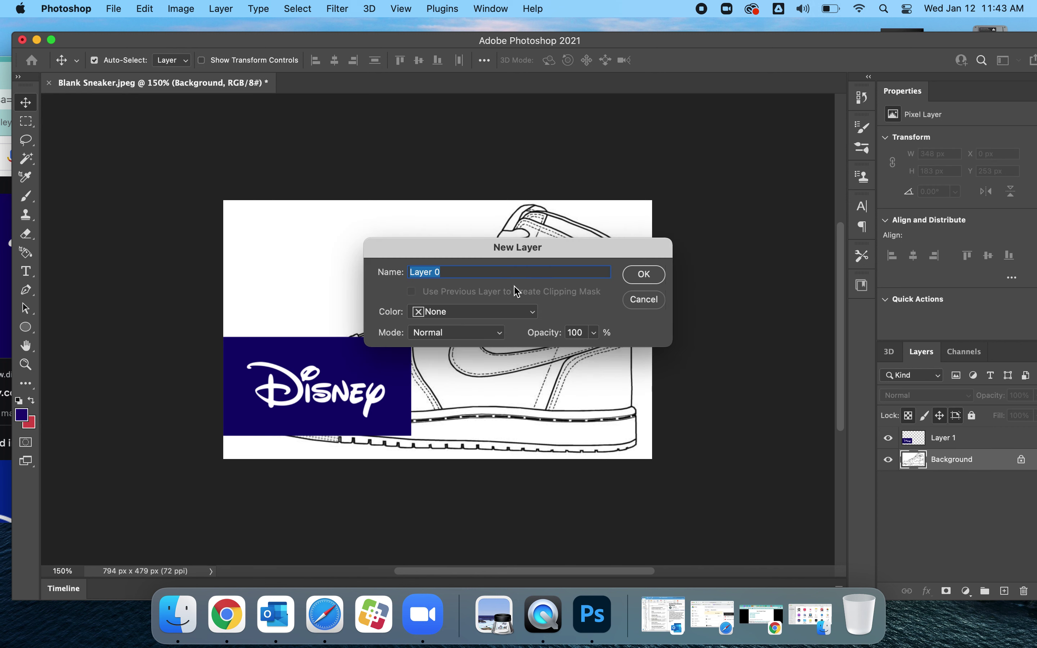
type("Show")
left_click(632, 279)
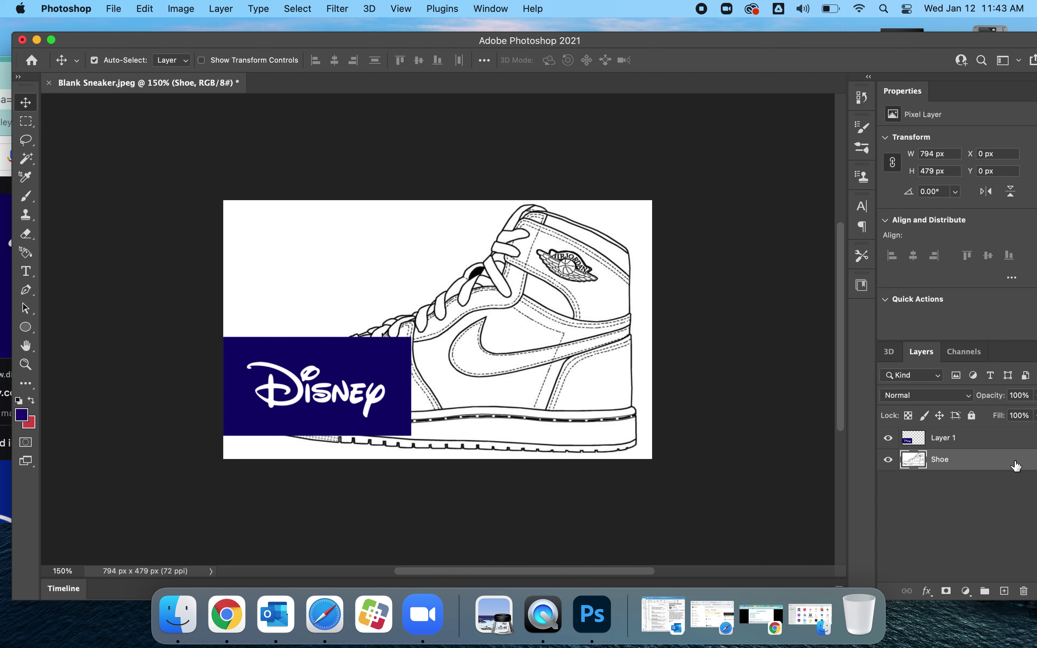
Move the Shoe layer above Layer 1 and toggle its visibility to check the banner.
left_click_drag(1009, 466, 998, 441)
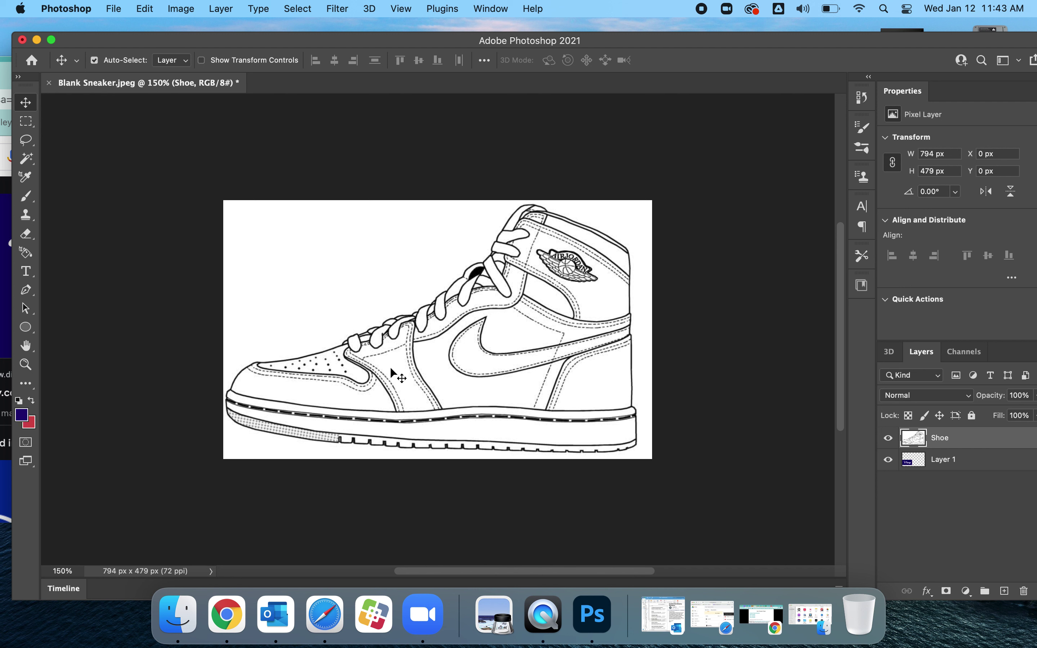
left_click(889, 438)
left_click(889, 438)
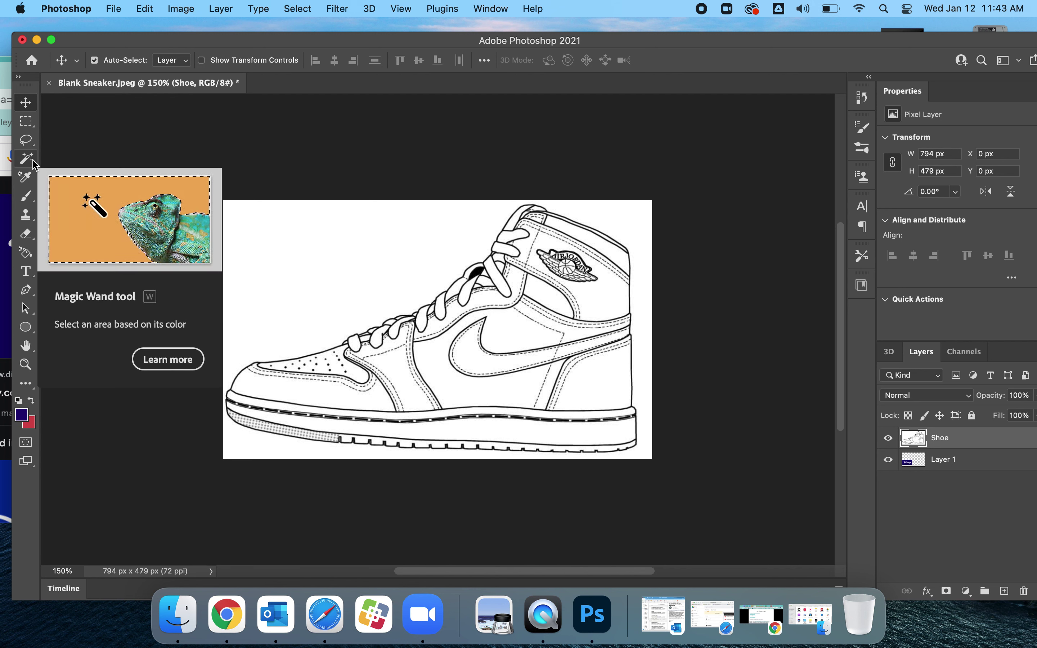
Select the shoe's toe with the Magic Wand Tool and delete it to reveal the Disney banner.
left_click(982, 63)
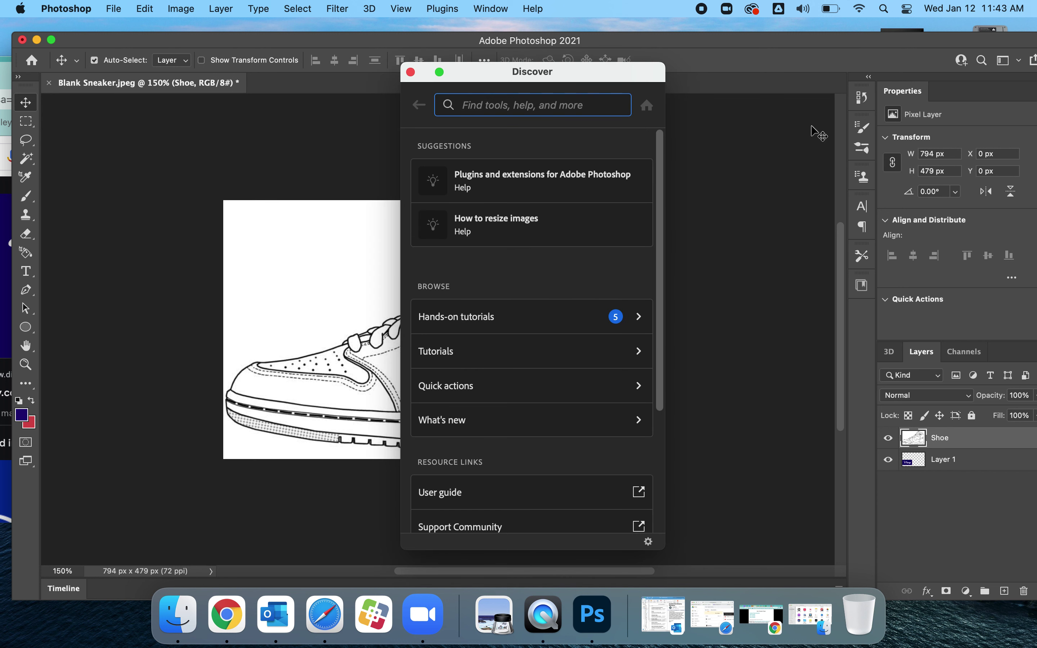
type("magic wand")
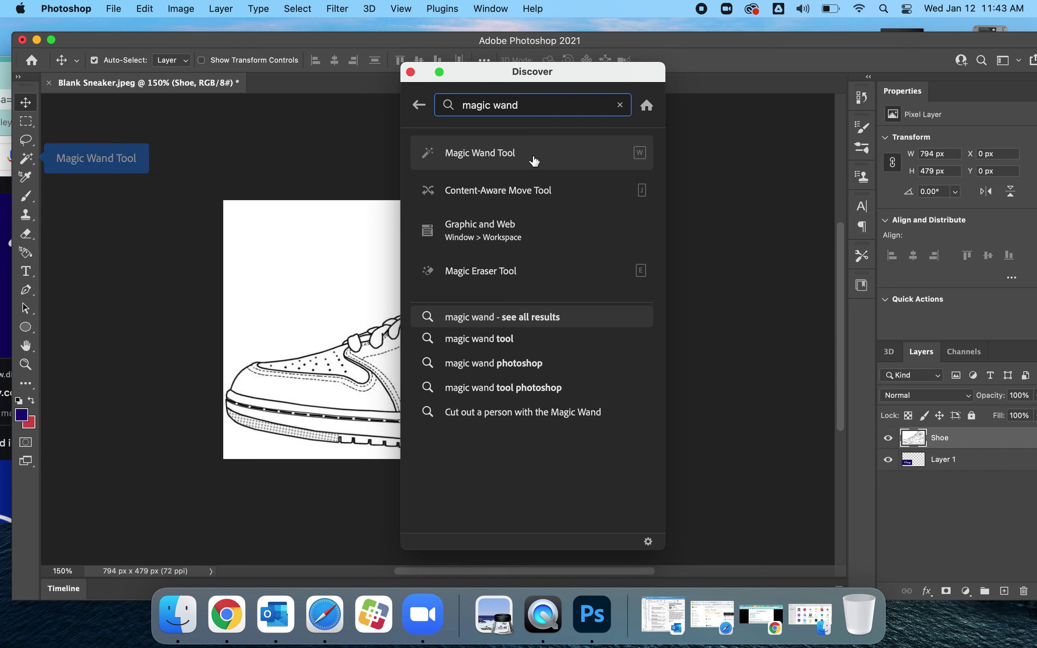
left_click(536, 159)
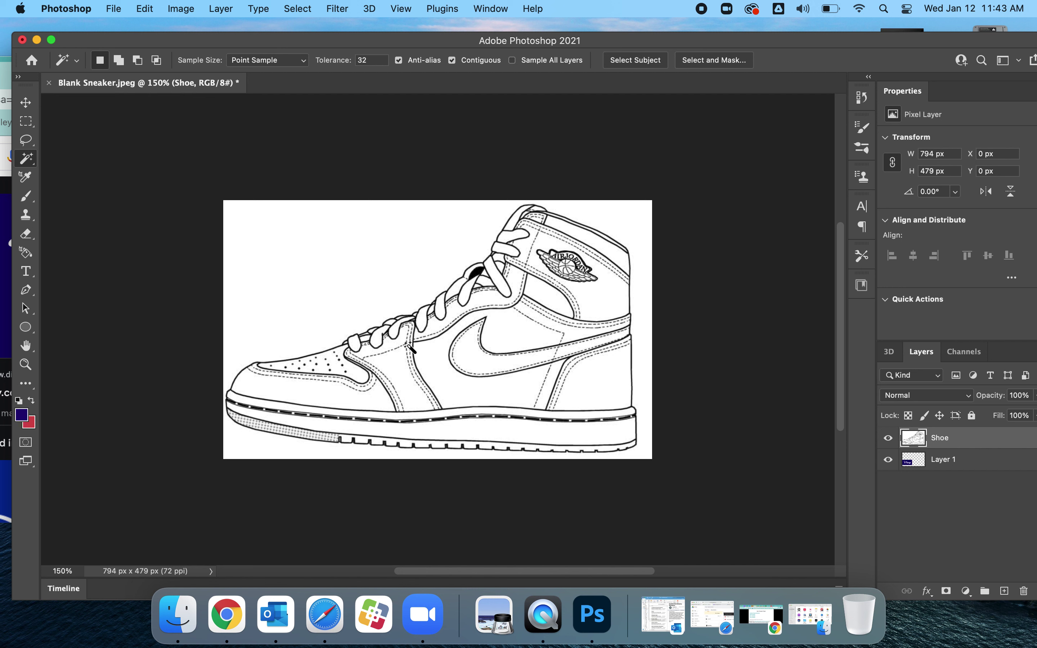
left_click(302, 389)
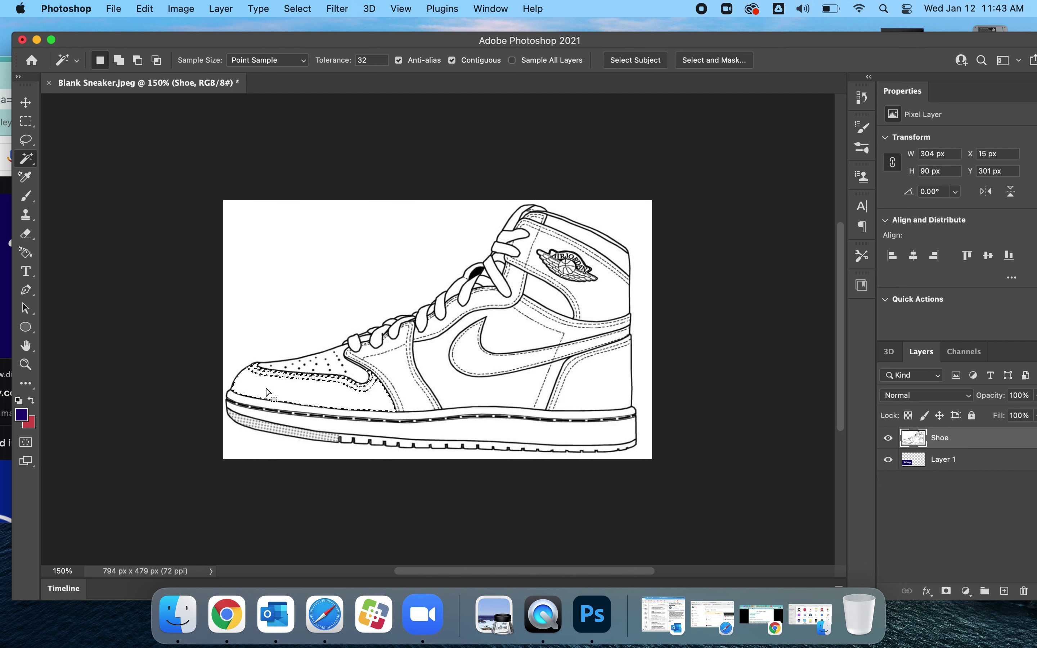
key("BackSpace")
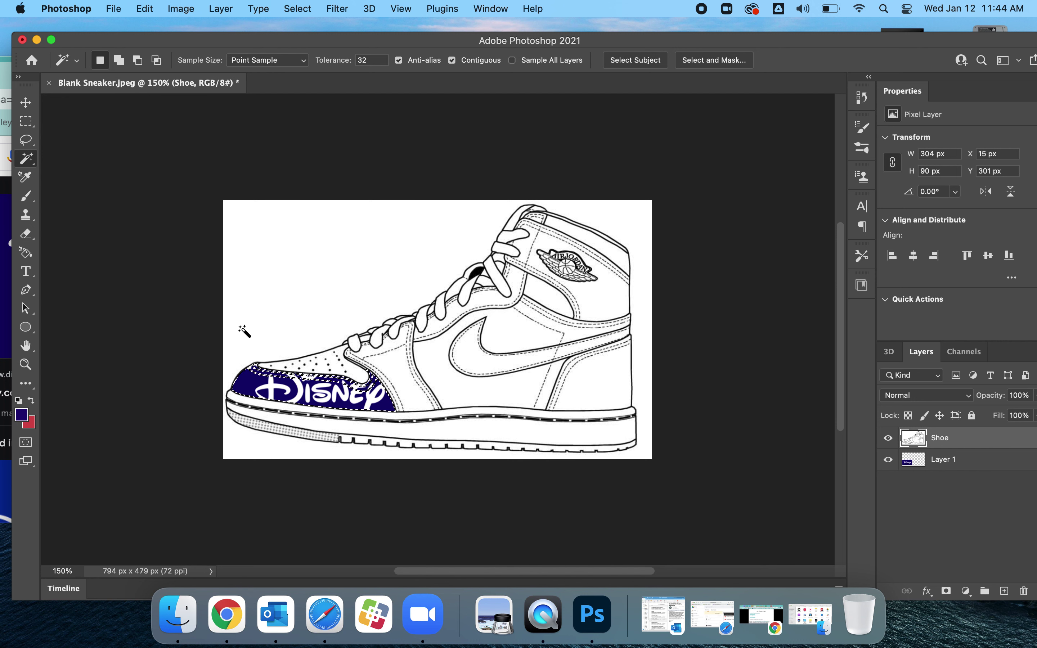
Deselect, nudge the Disney banner on Layer 1 to X 14, Y 265 px, and hide the Shoe layer.
left_click(26, 103)
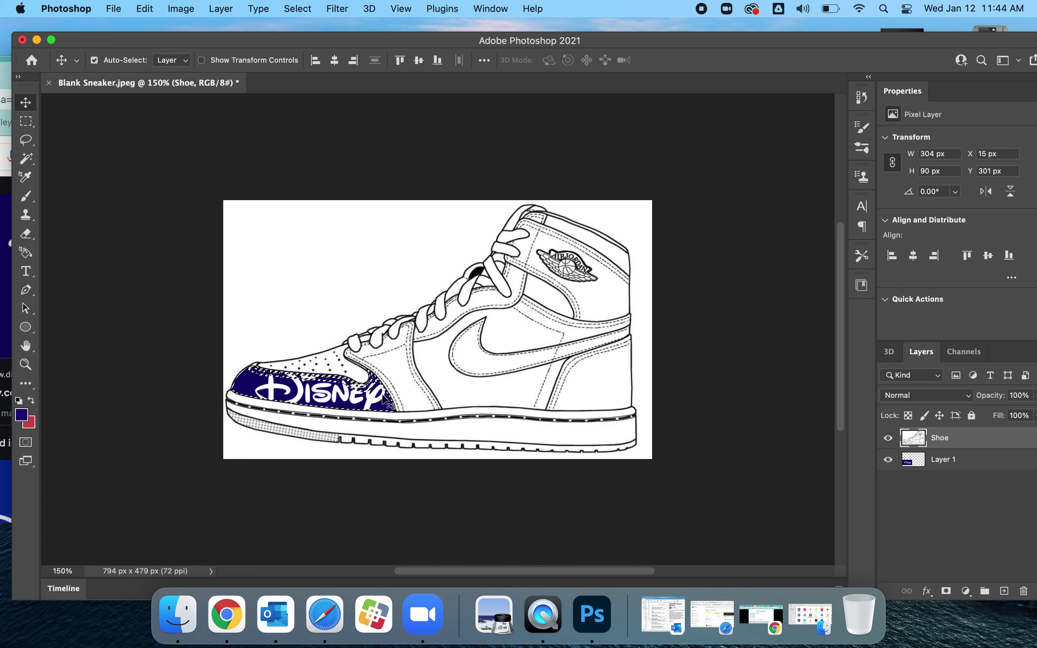
key("super+d")
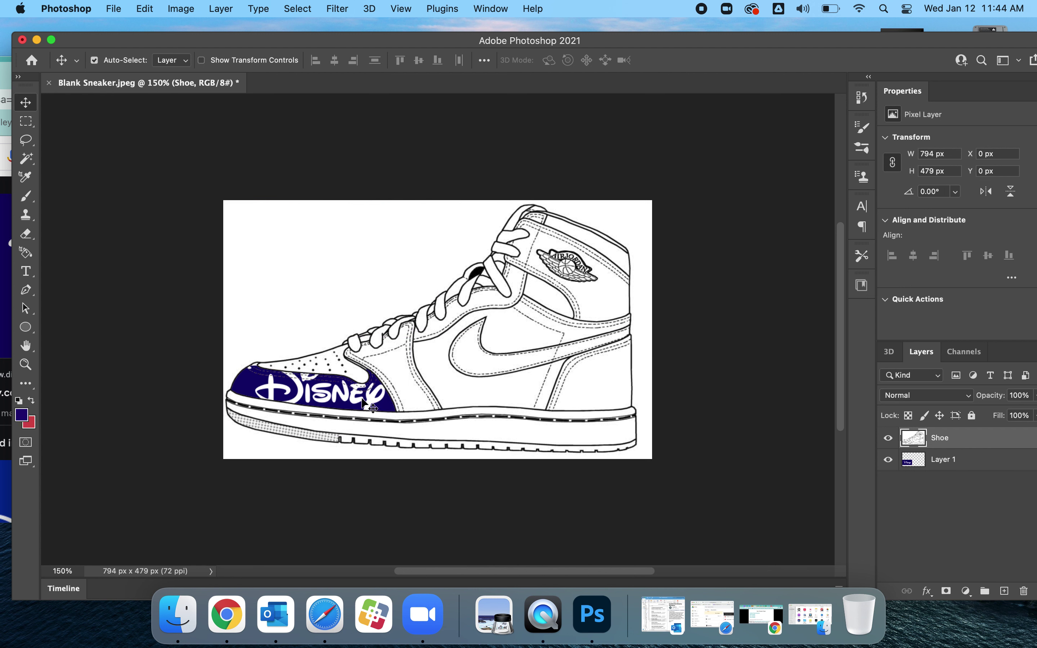
left_click(960, 467)
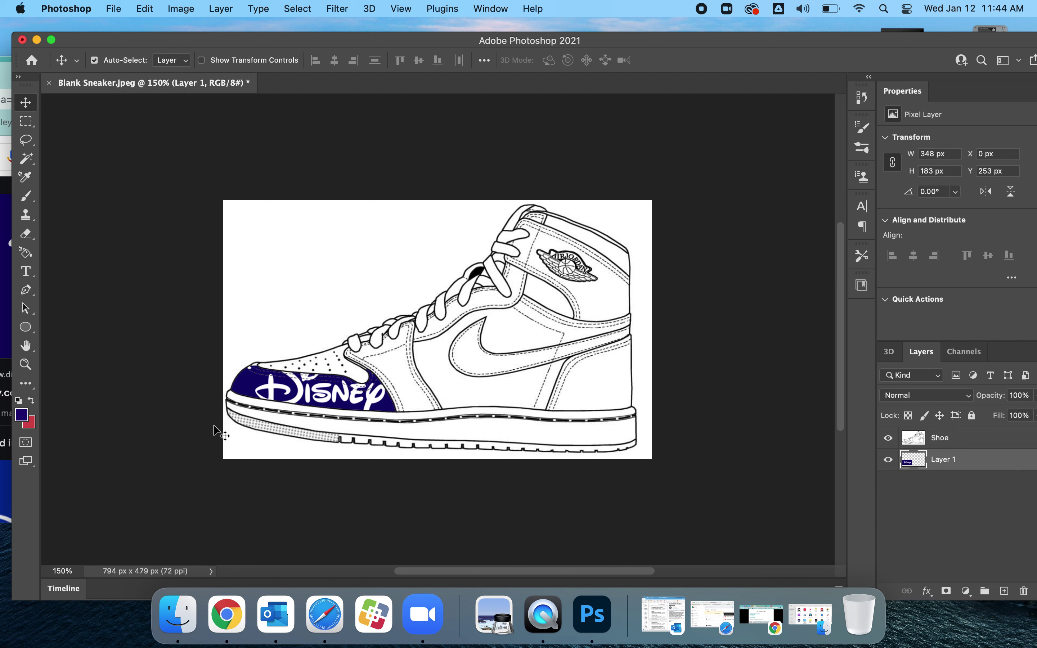
left_click_drag(307, 396, 324, 367)
left_click(889, 439)
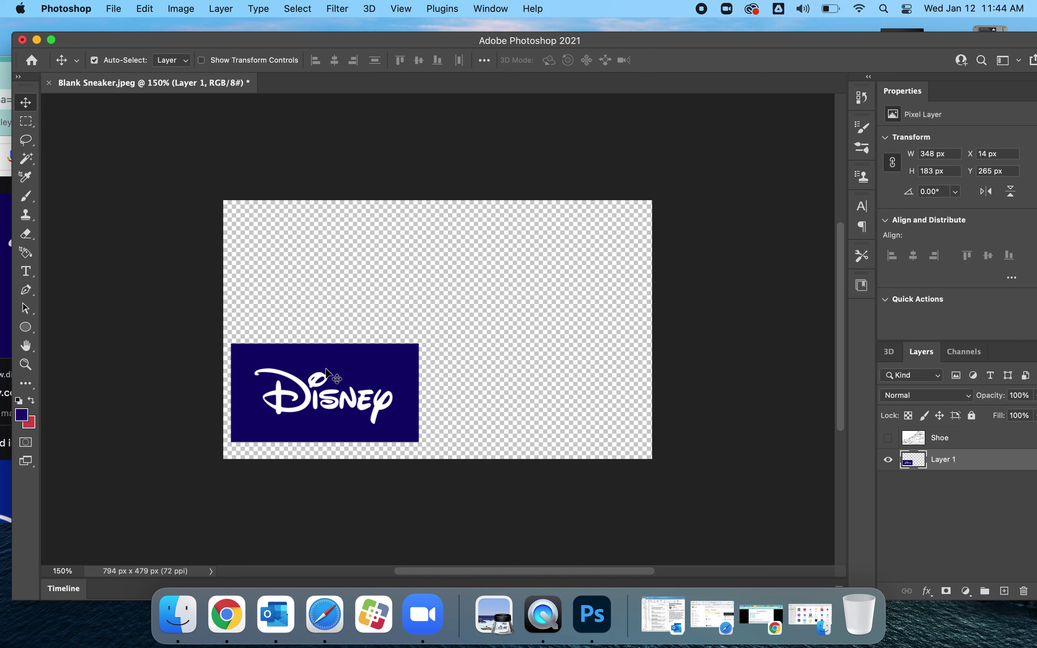
Rotate the Disney banner about 3.6° and move it left and up onto the toe.
key("super+t")
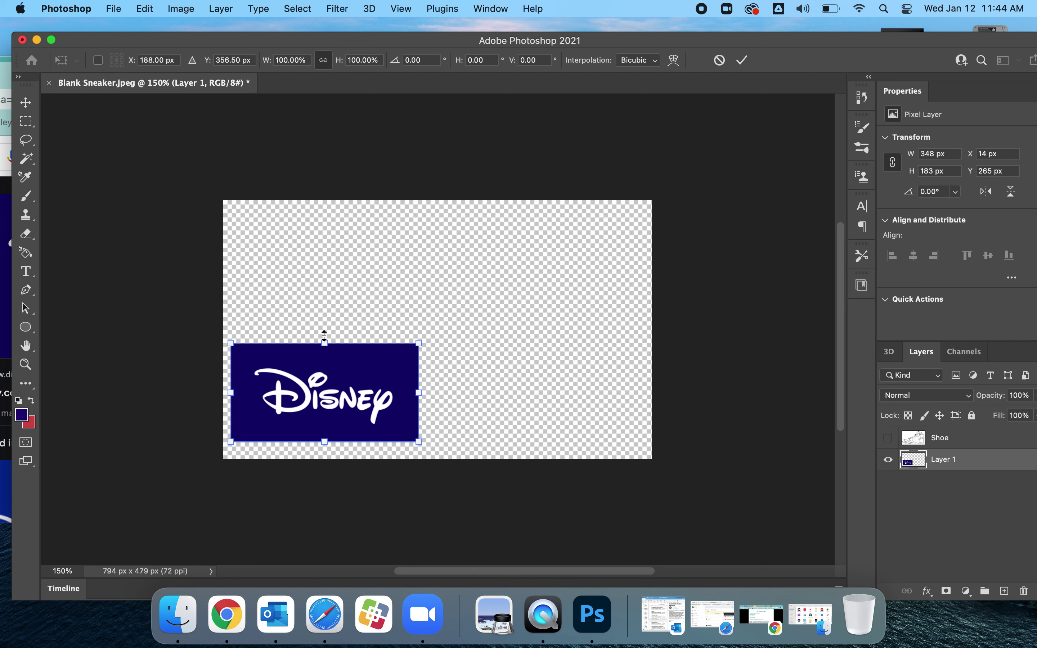
mouse_move(322, 307)
left_mouse_down()
mouse_move(336, 312)
mouse_move(327, 310)
left_mouse_up()
left_click(891, 437)
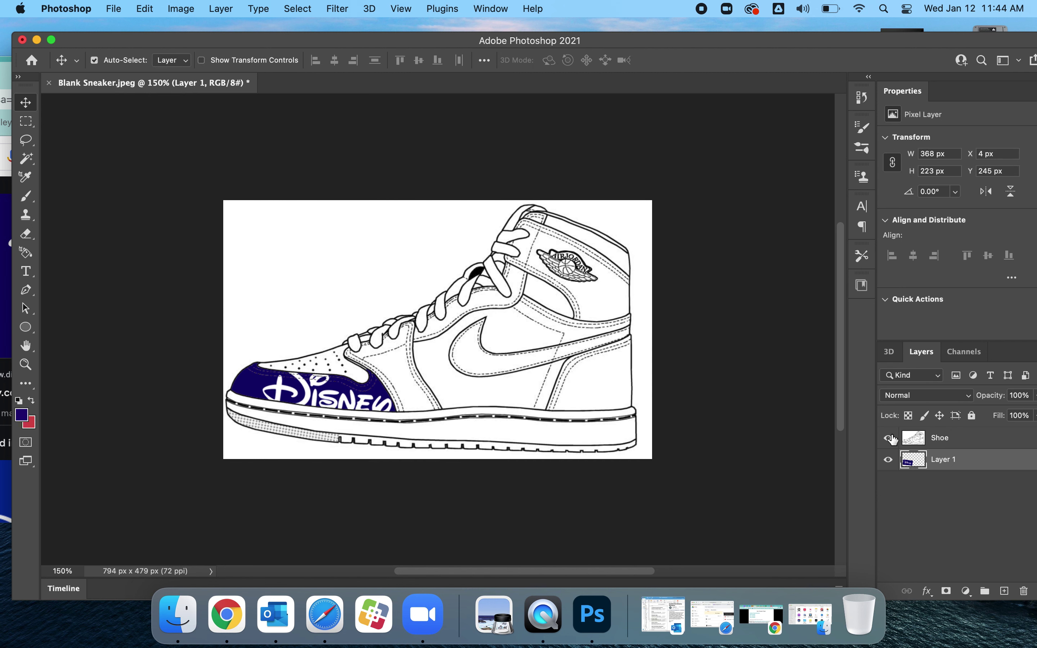
left_click_drag(345, 396, 327, 393)
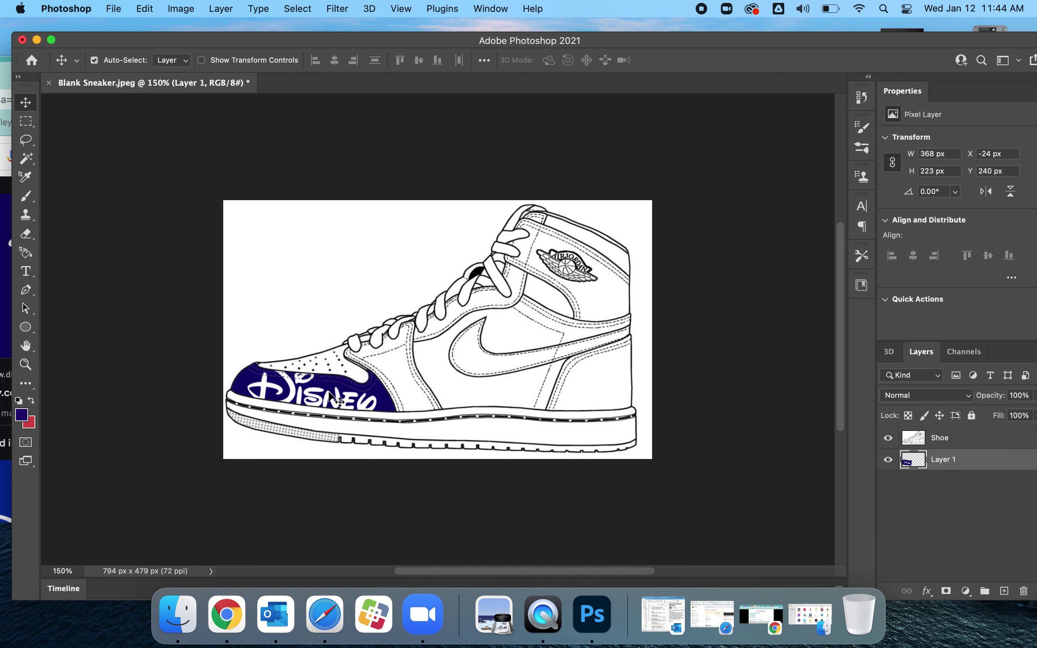
Transform the banner to 332 × 176 px, tilted -6.70°, at X -5, Y 266, then hide the Shoe layer.
key("super+t")
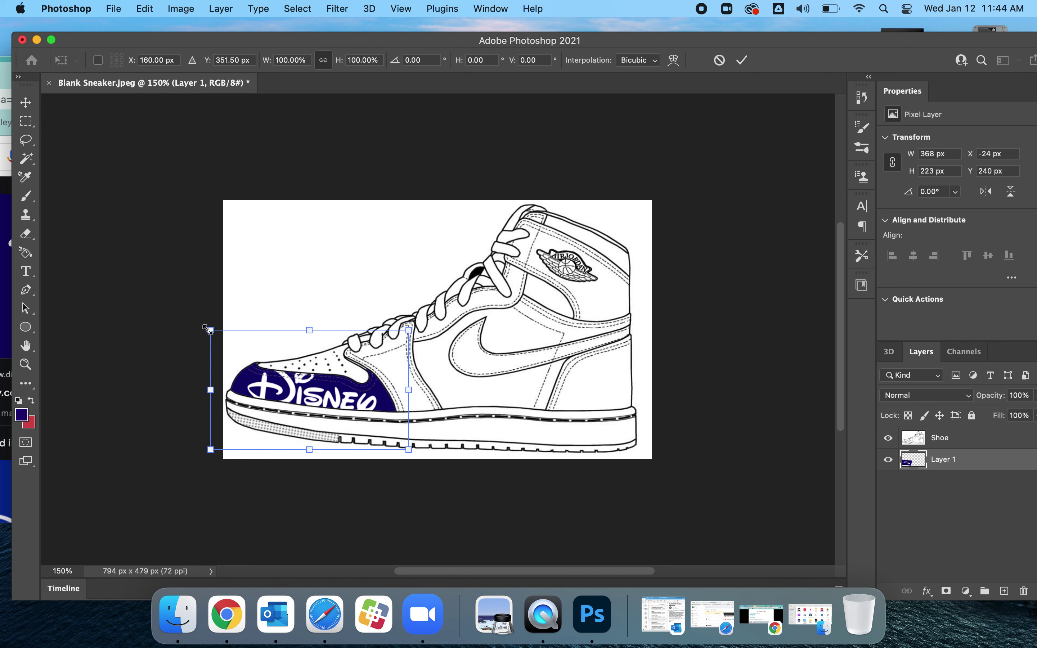
left_click_drag(209, 329, 243, 349)
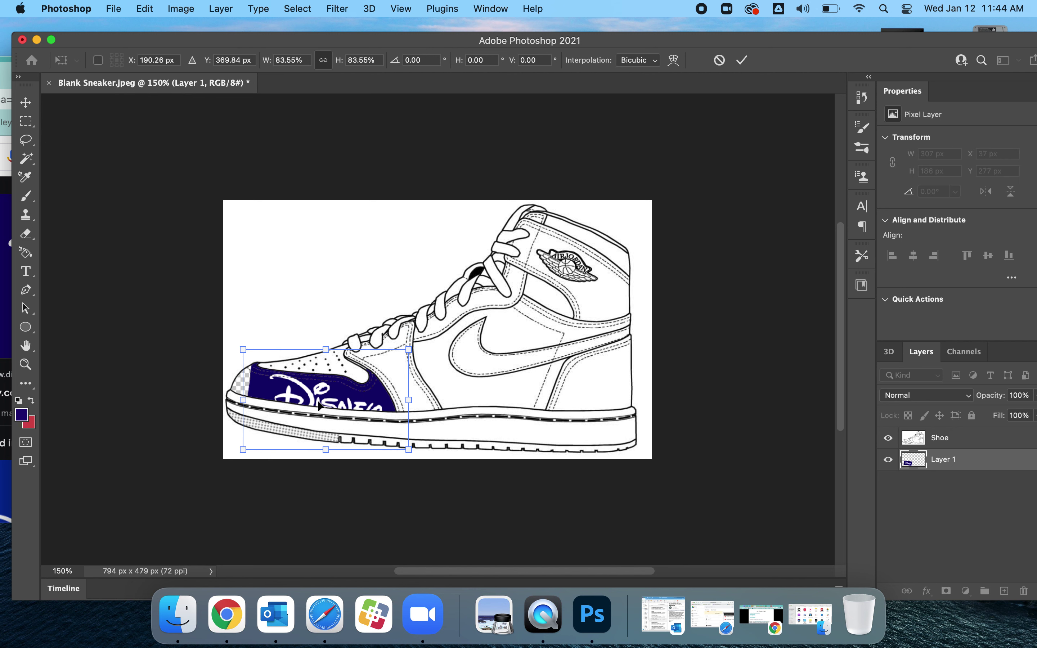
left_click_drag(319, 405, 299, 394)
left_click_drag(312, 312, 303, 307)
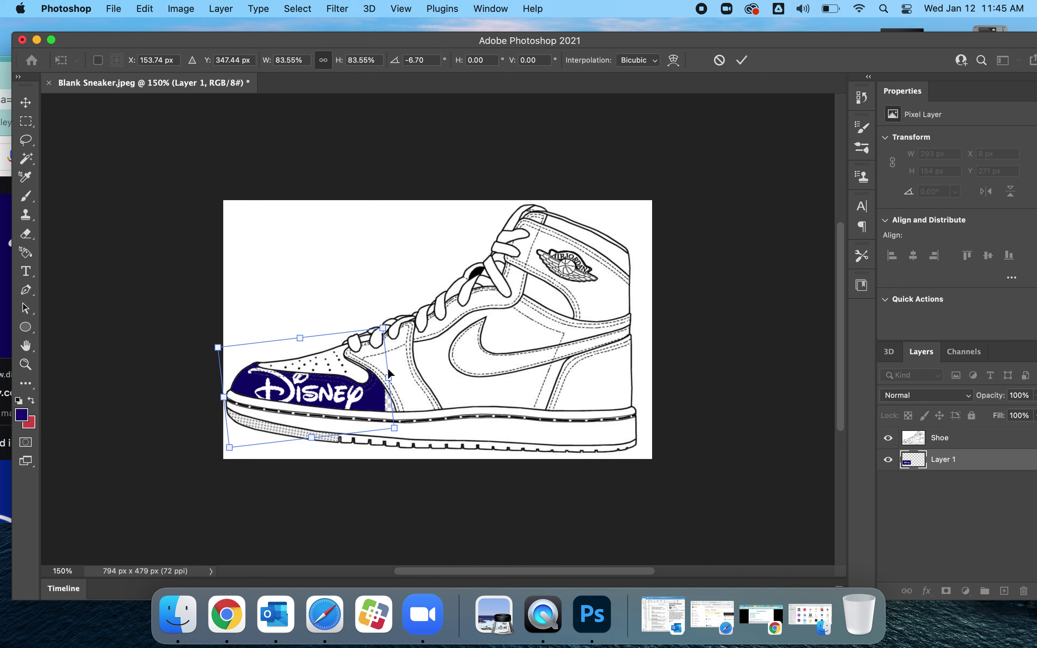
left_click_drag(359, 398, 365, 400)
left_click_drag(234, 401, 208, 398)
left_click_drag(304, 401, 315, 402)
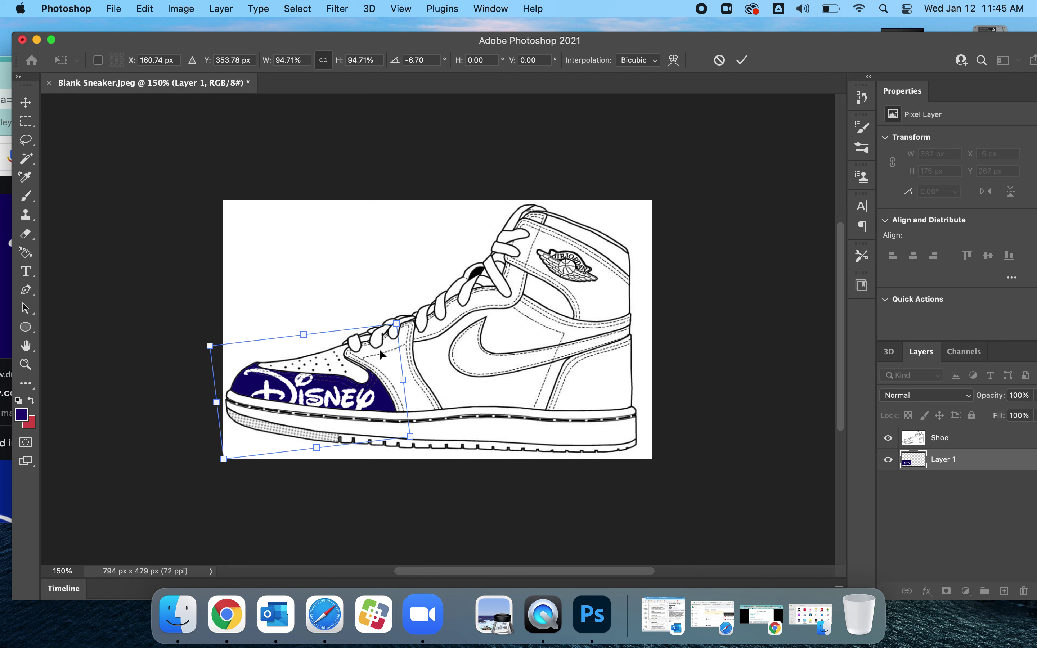
left_click(740, 468)
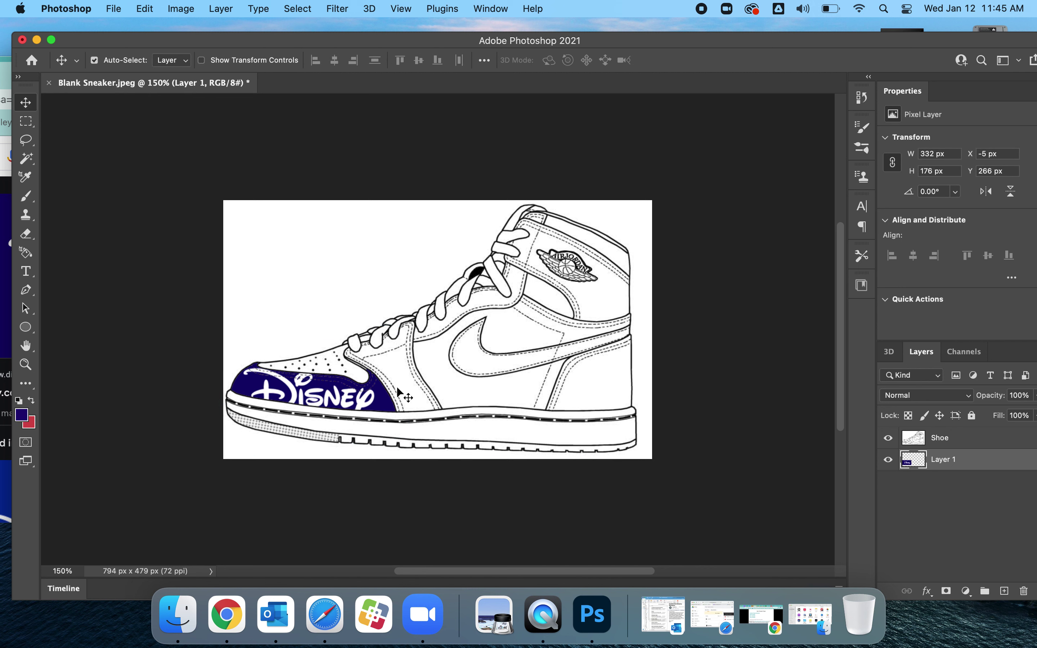
left_click(890, 438)
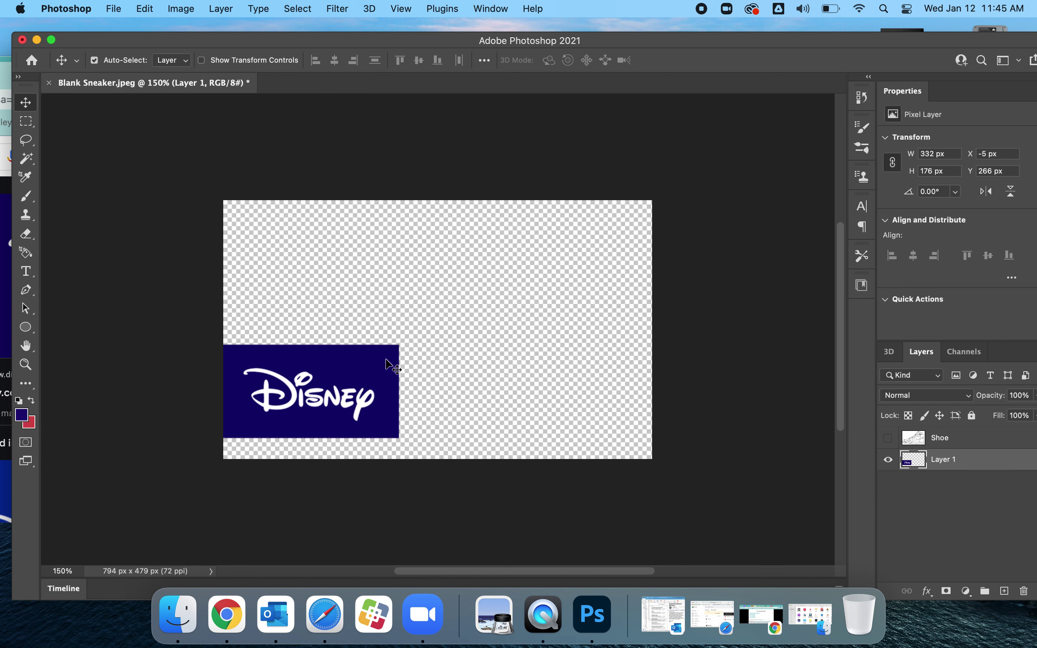
left_click(890, 438)
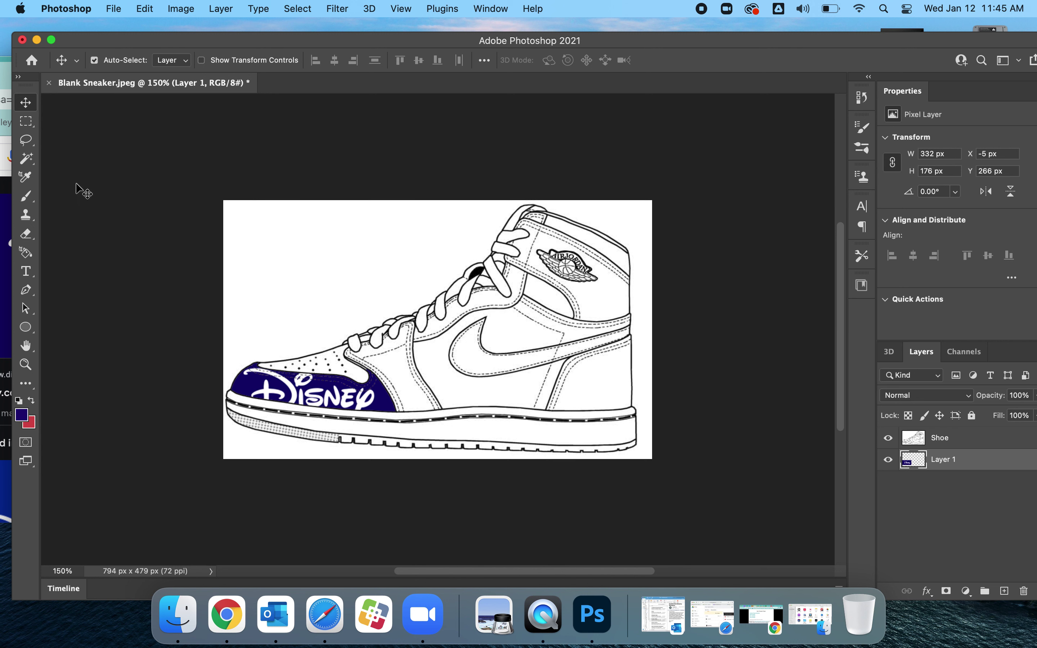
left_click(27, 159)
left_click(393, 376)
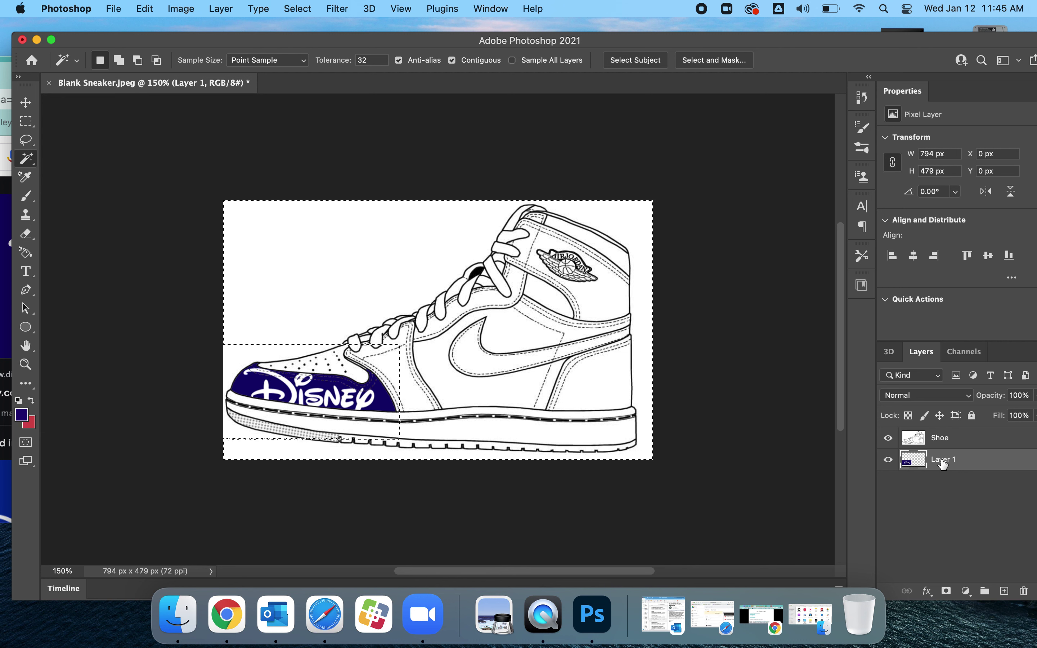
key("super+d")
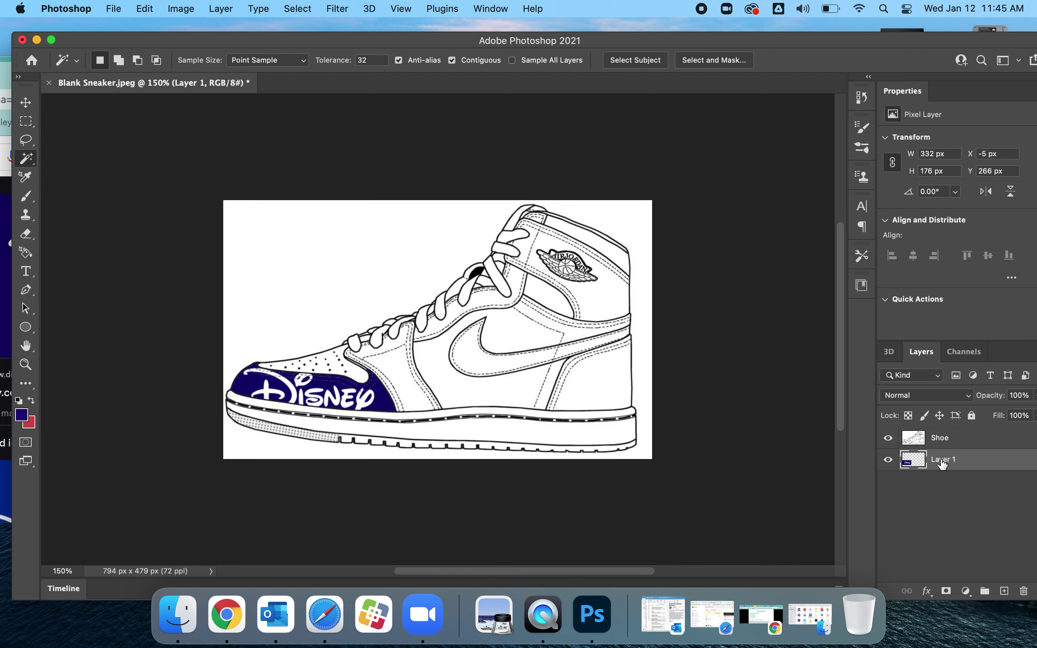
left_click(940, 442)
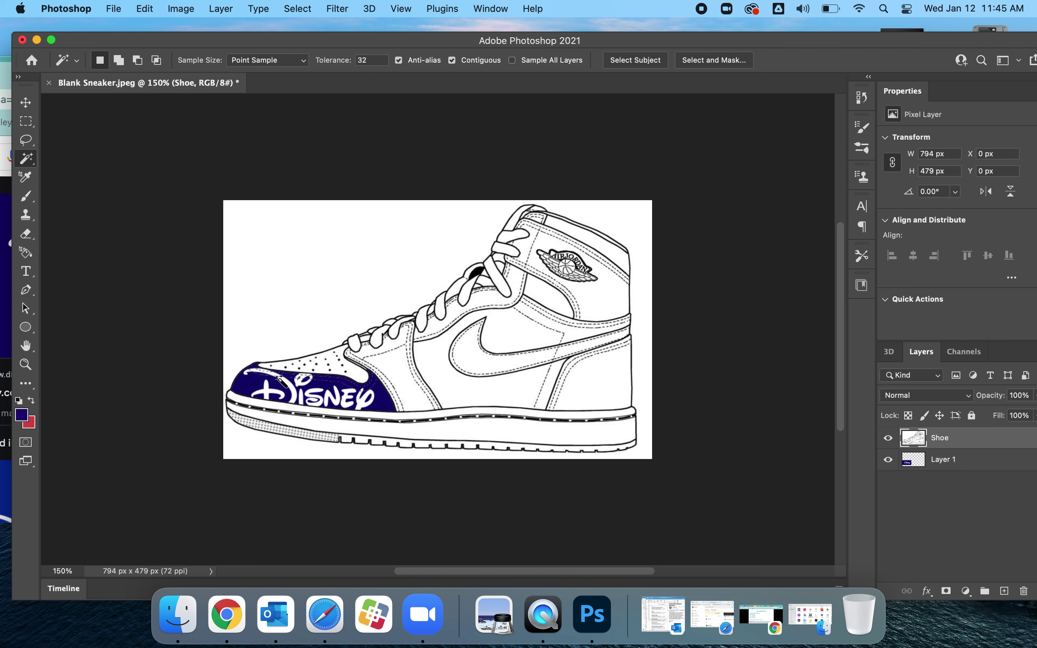
left_click(398, 368)
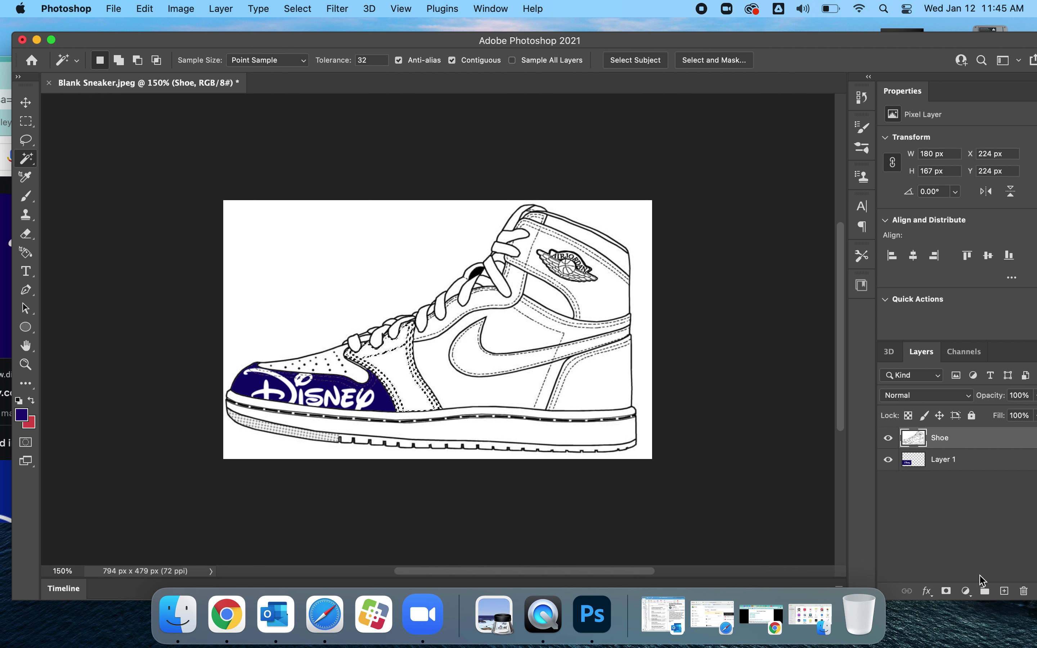
left_click(969, 591)
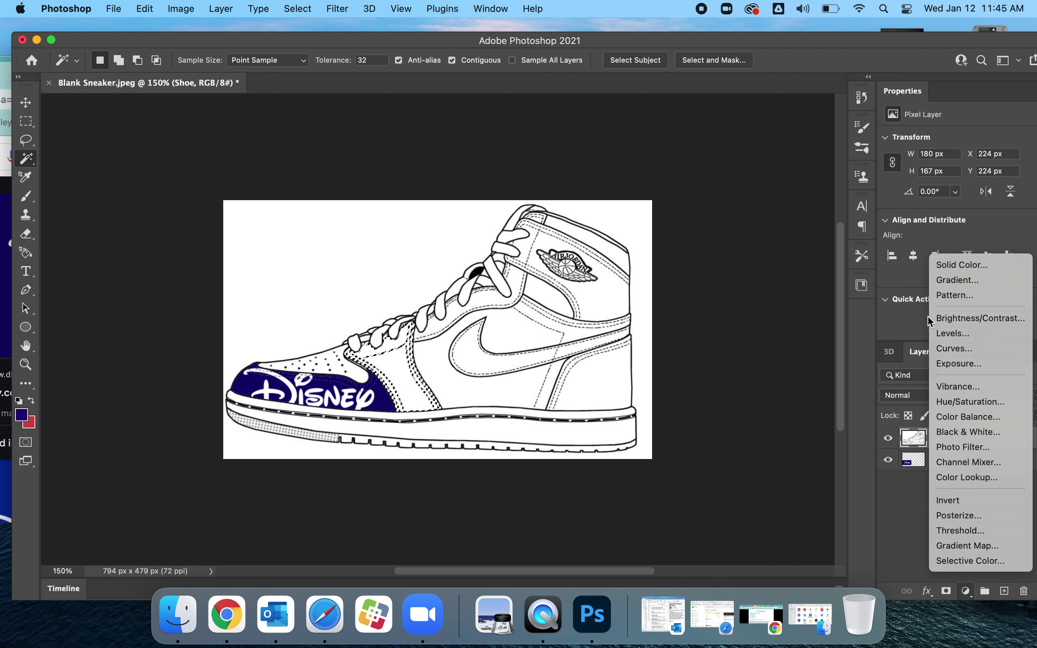
left_click(956, 296)
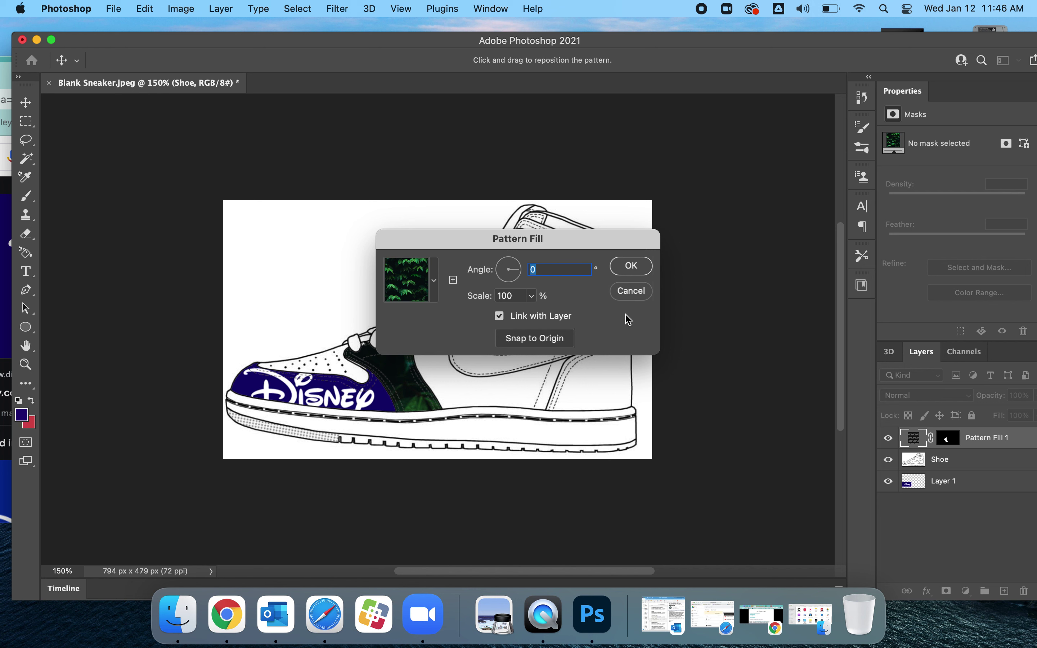
left_click(632, 291)
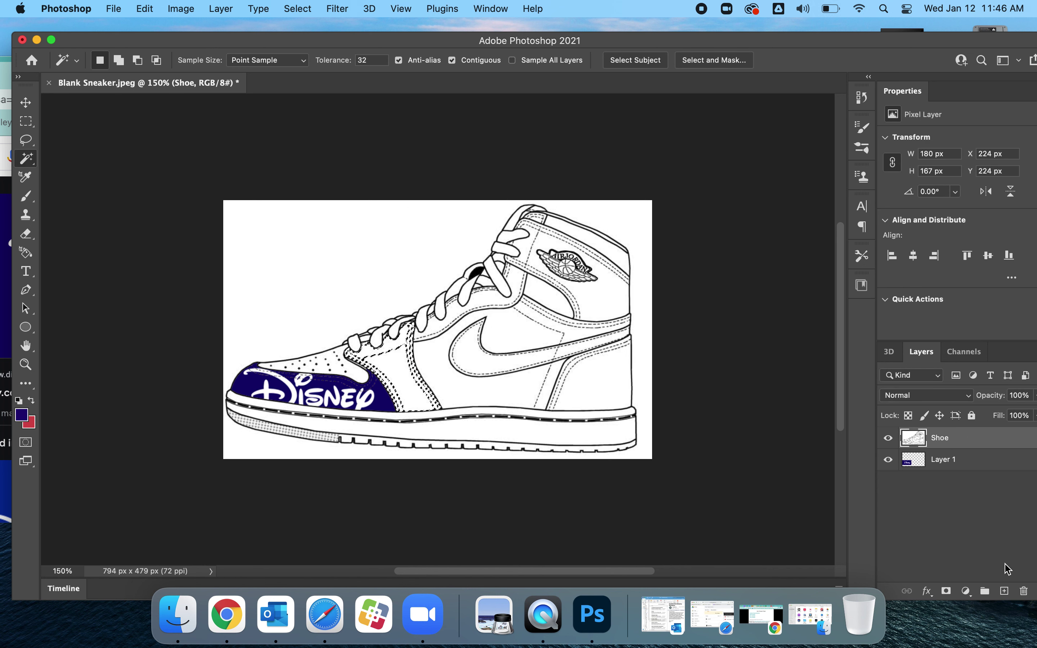
Add a light blue gradient fill from the Blues presets to the side panel, then reselect the Shoe layer.
left_click(967, 593)
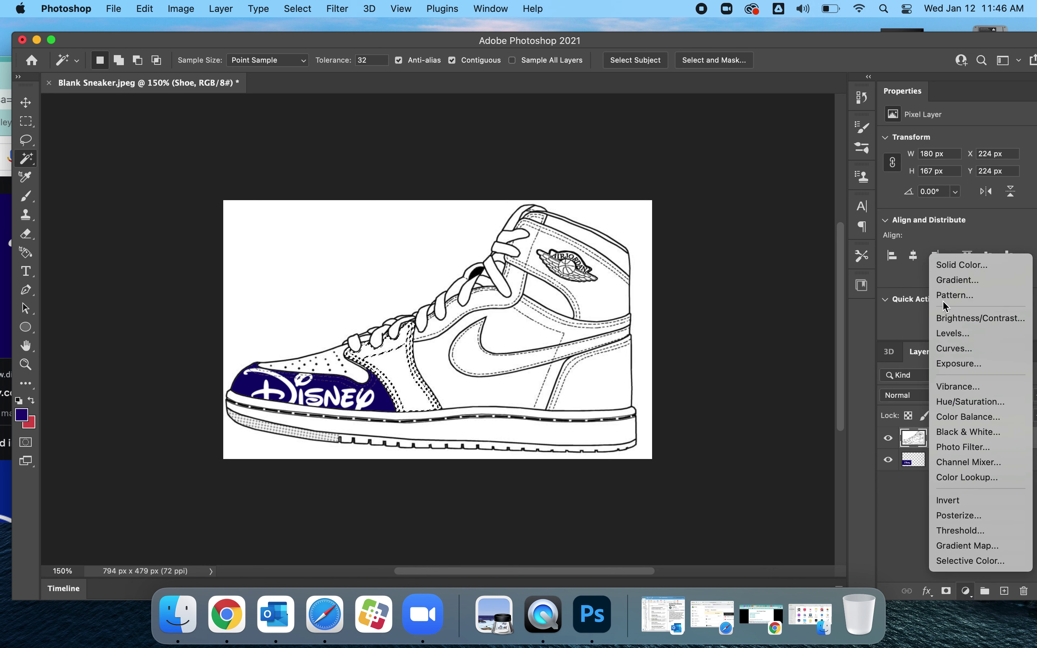
left_click(940, 280)
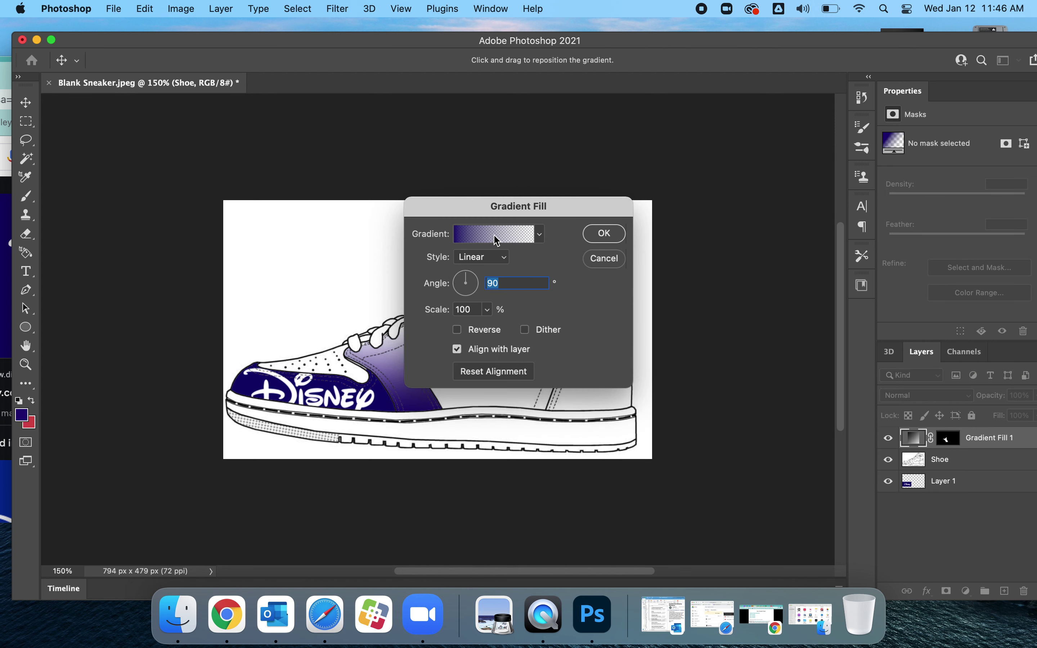
left_click(540, 237)
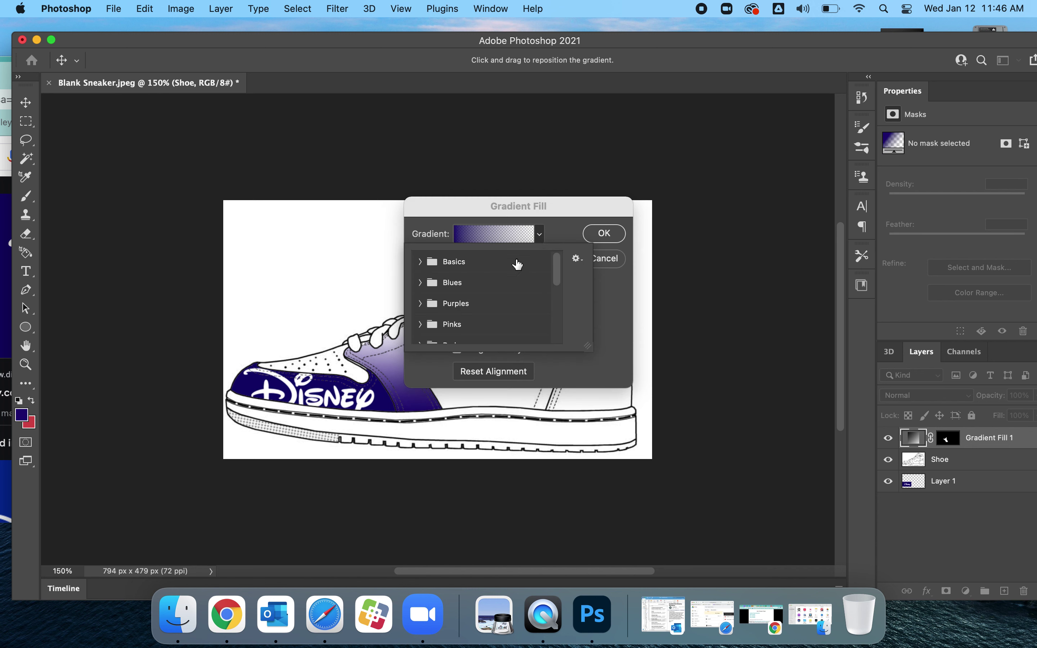
left_click(415, 280)
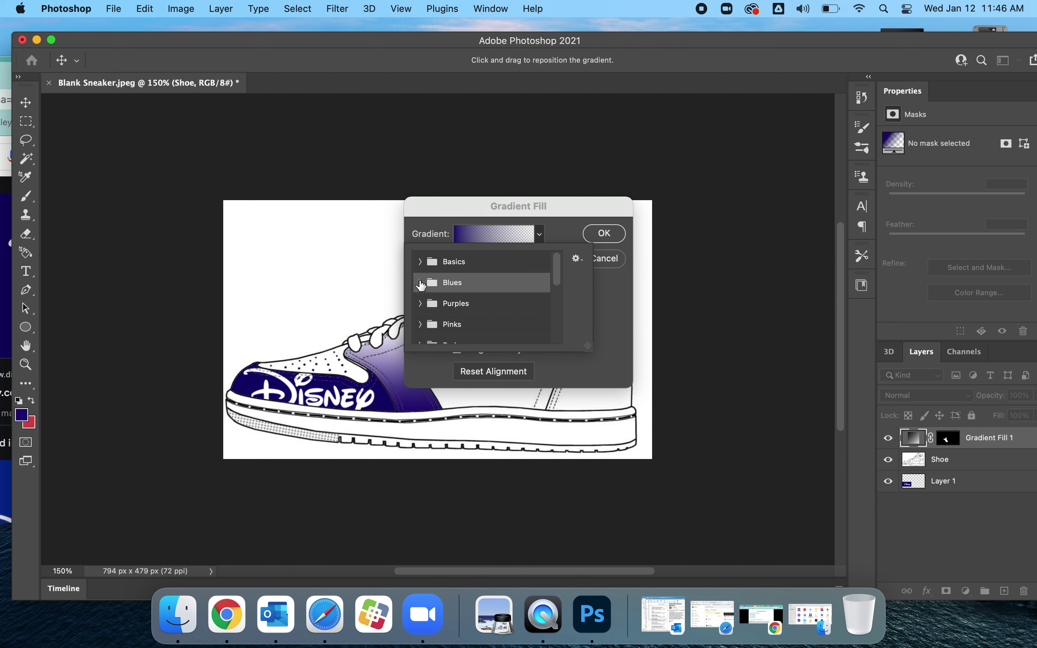
left_click(421, 283)
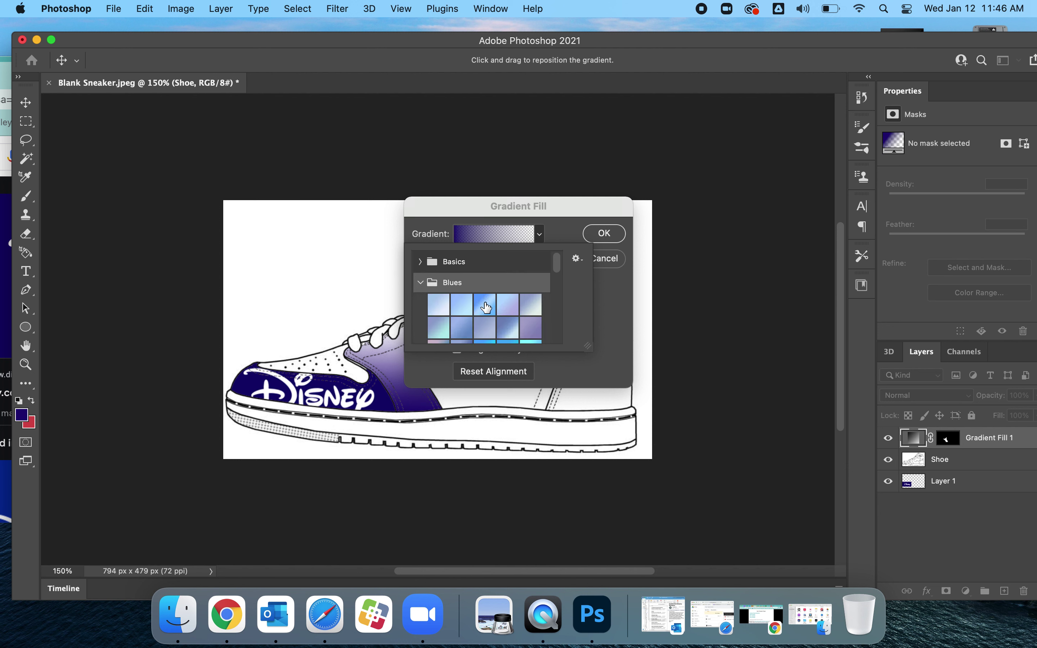
left_click(485, 305)
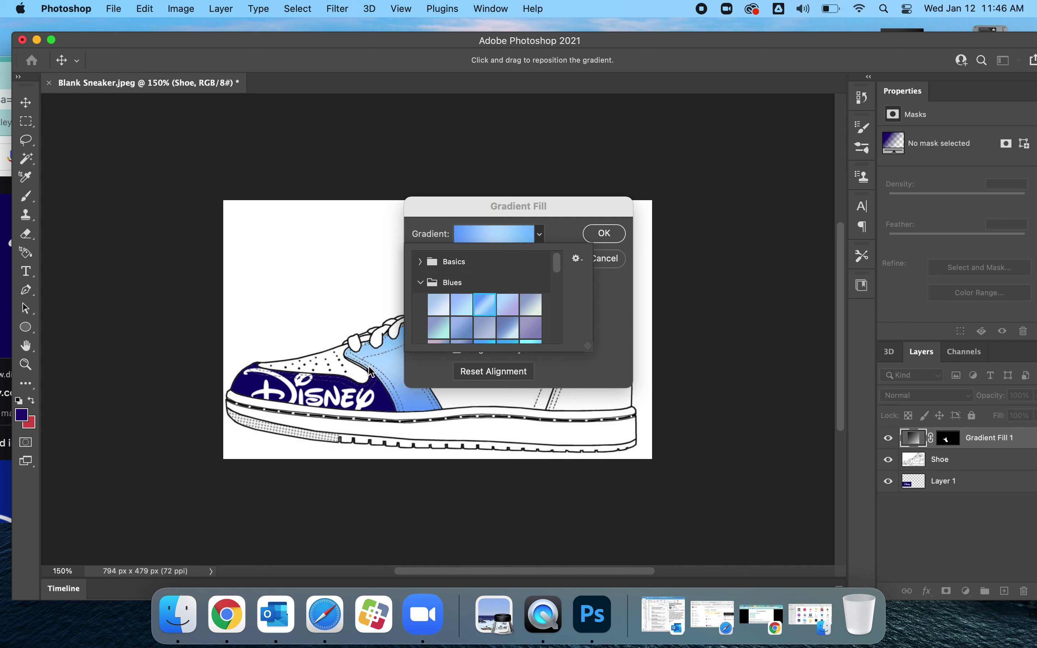
left_click(604, 234)
key("w")
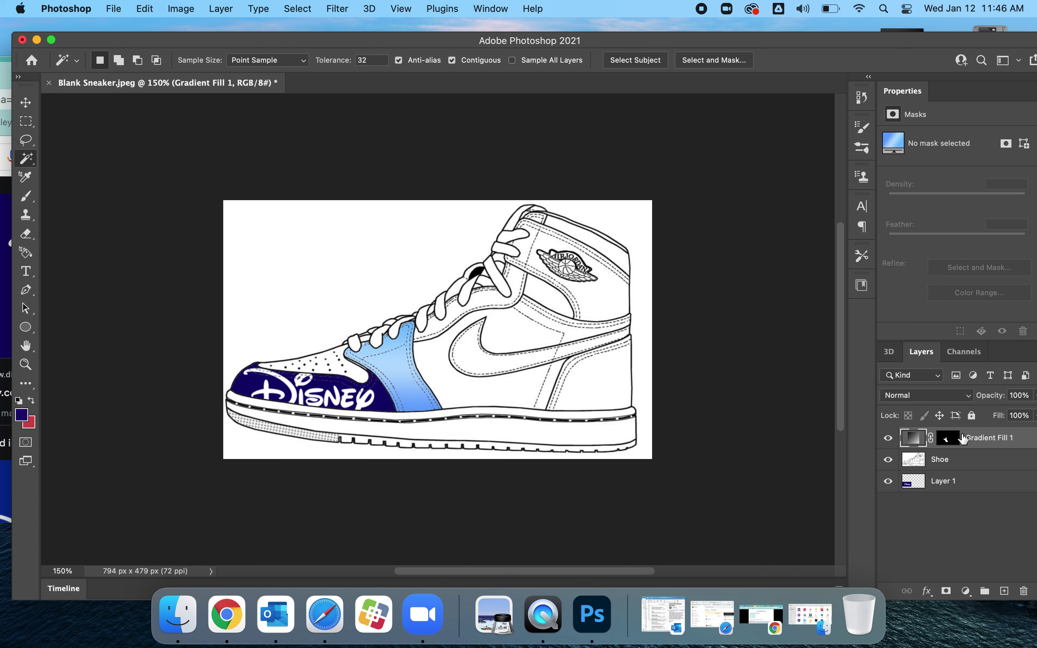
left_click(954, 460)
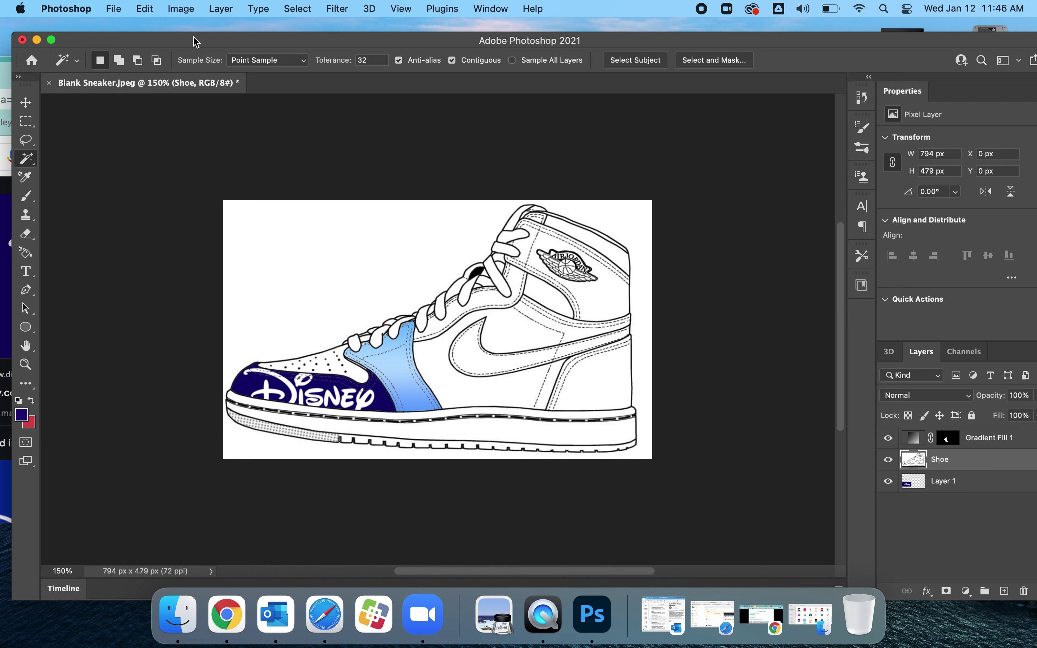
Search Google Images for 'mickey mouse' in a new Chrome tab.
left_click_drag(195, 41, 226, 62)
left_click_drag(107, 70, 676, 68)
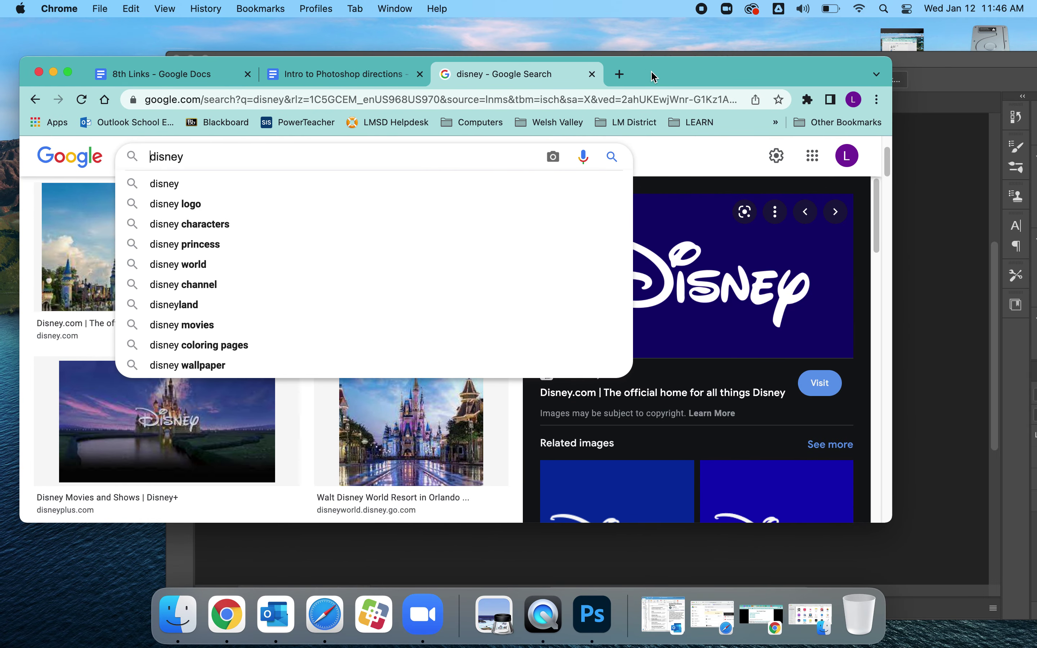
left_click(619, 75)
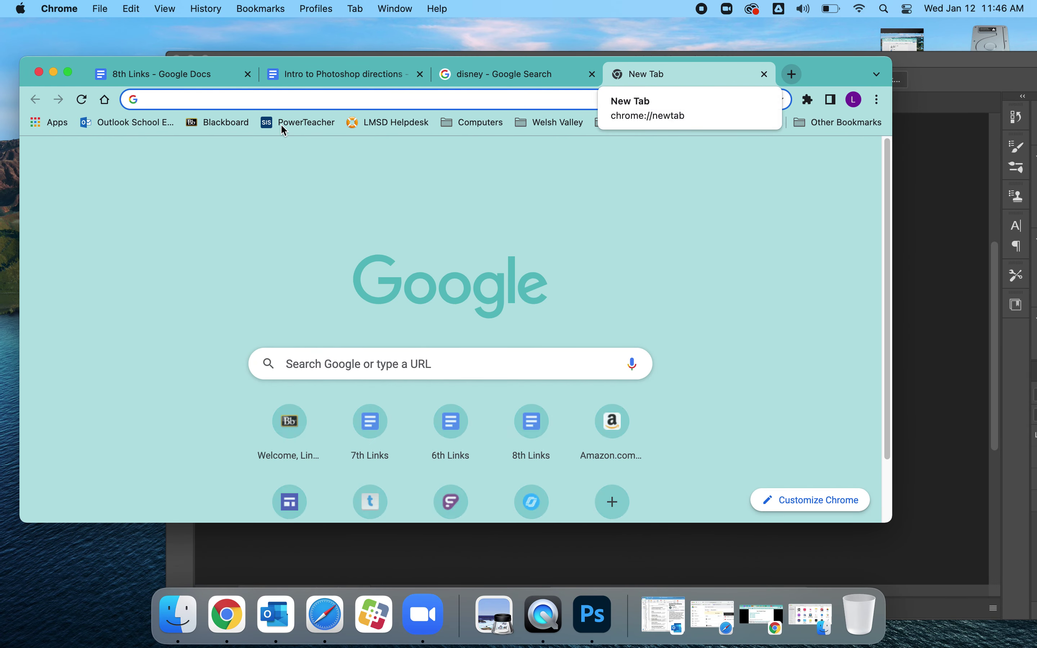
type("mickey mouse")
key("Return")
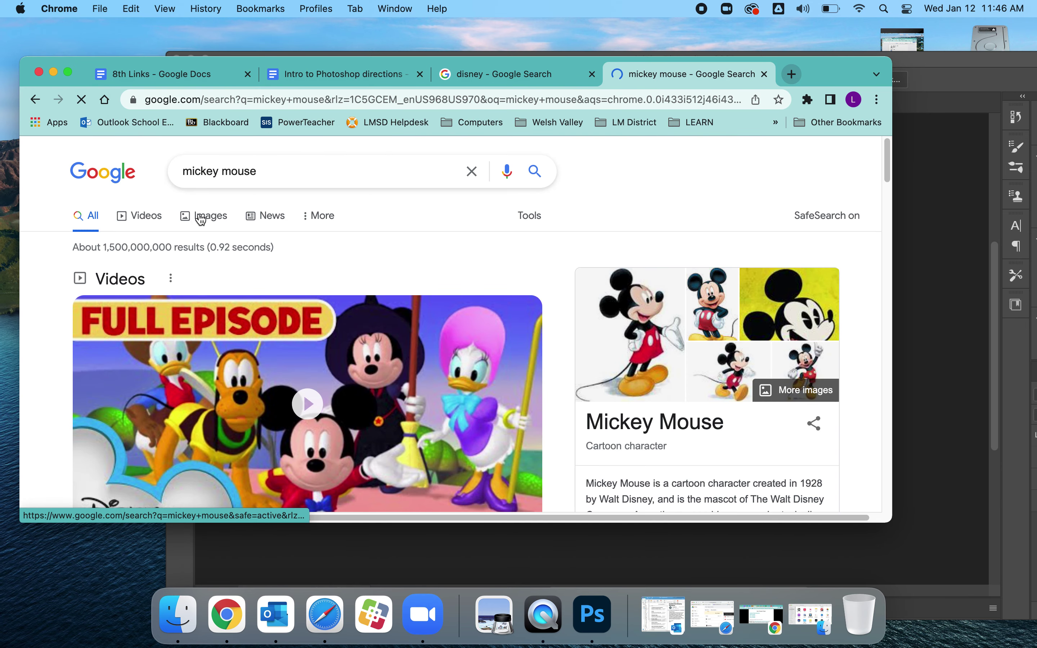
left_click(215, 221)
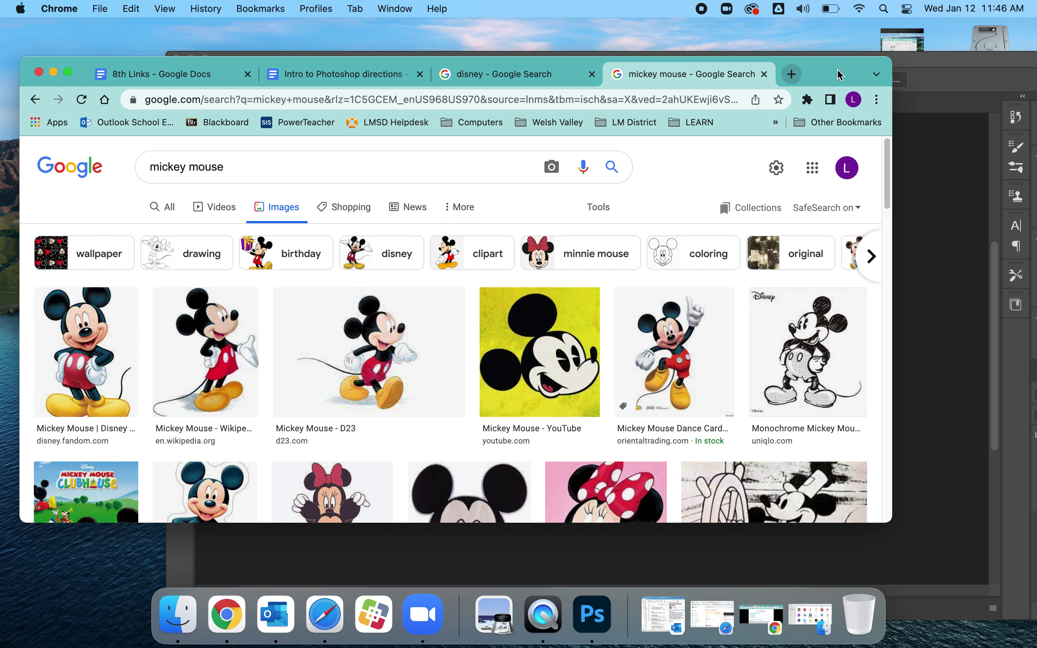
Drag the Wikipedia Mickey Mouse image into the sneaker document as Layer 2.
left_click_drag(841, 72, 682, 80)
left_click_drag(957, 65, 883, 40)
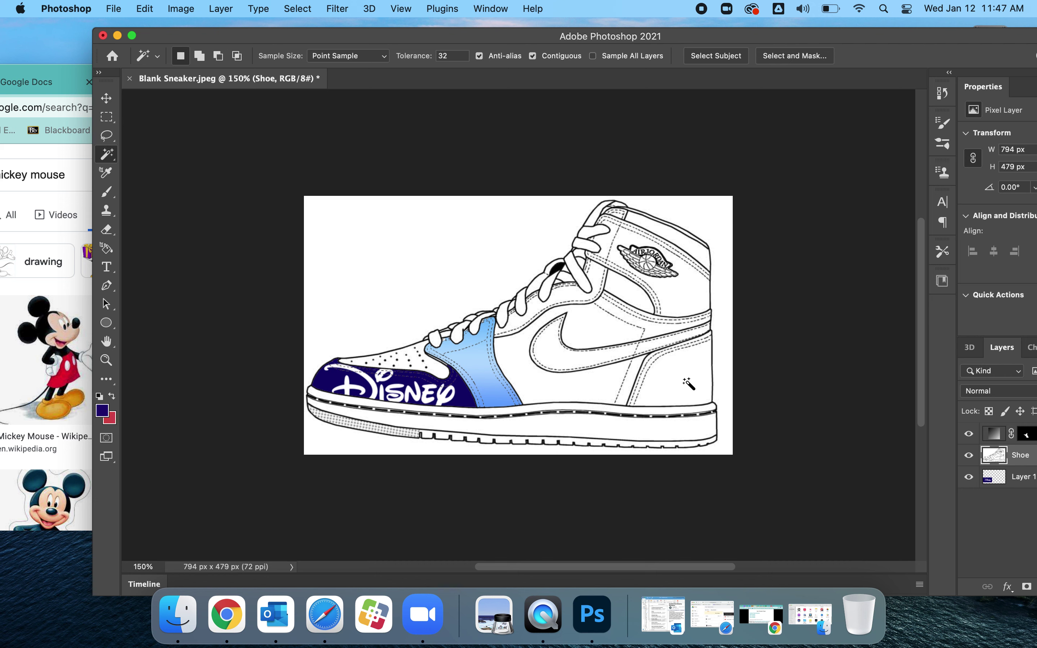
left_click_drag(69, 76, 253, 56)
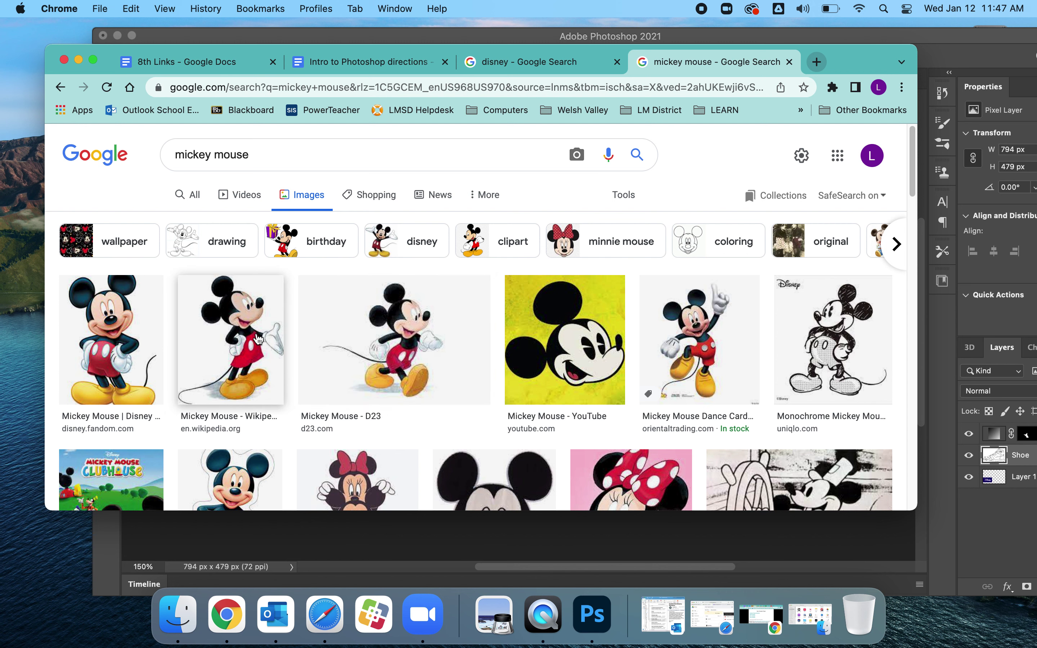
left_click(268, 335)
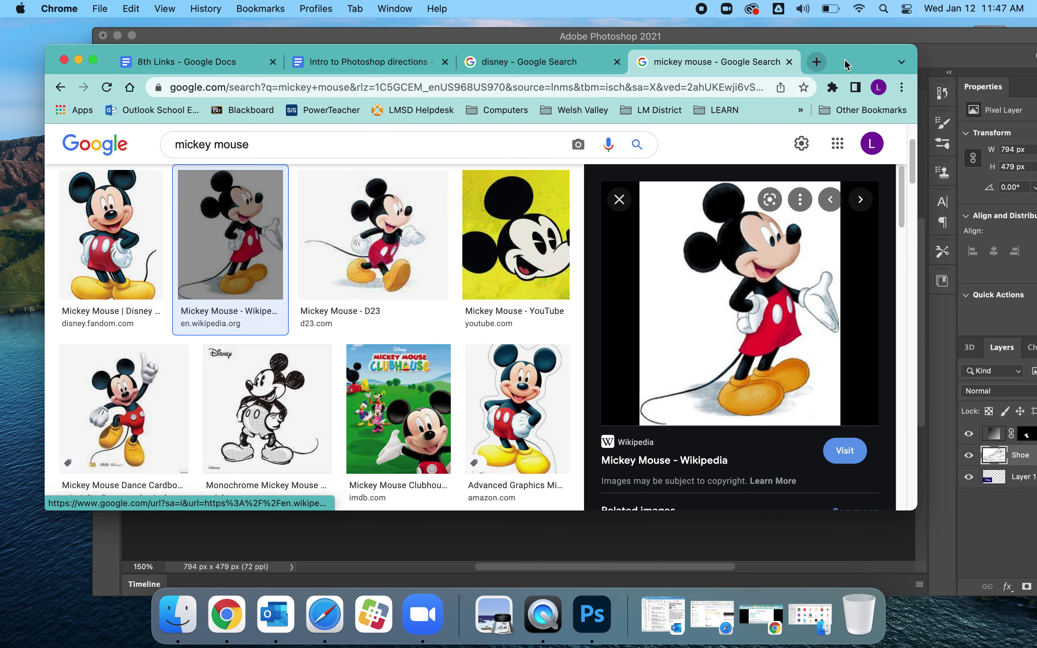
left_click_drag(848, 59, 259, 75)
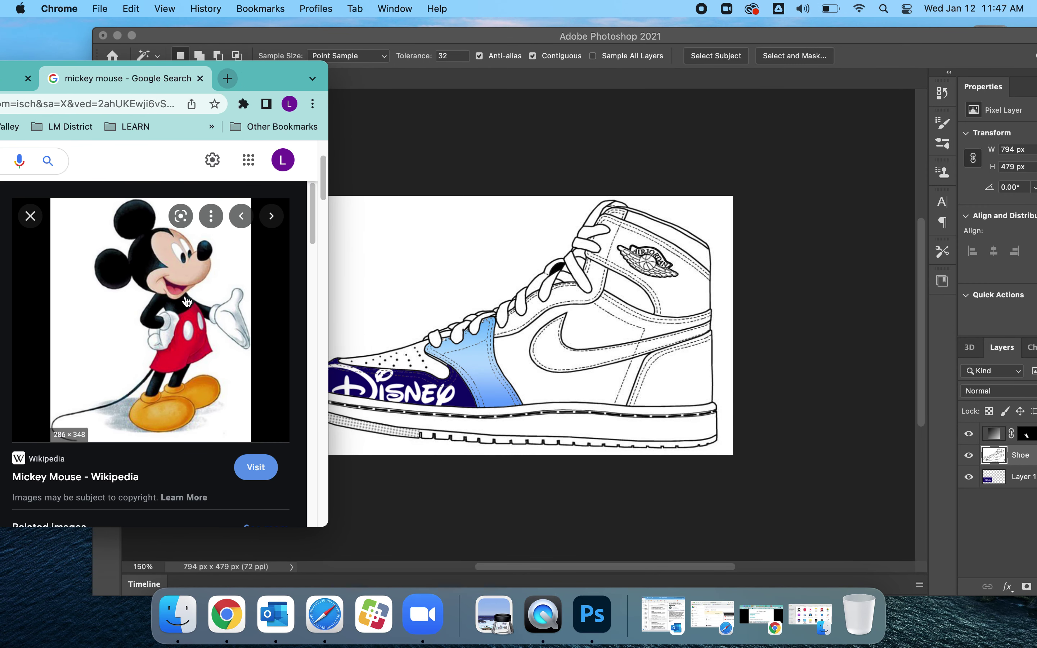
left_click_drag(187, 302, 692, 358)
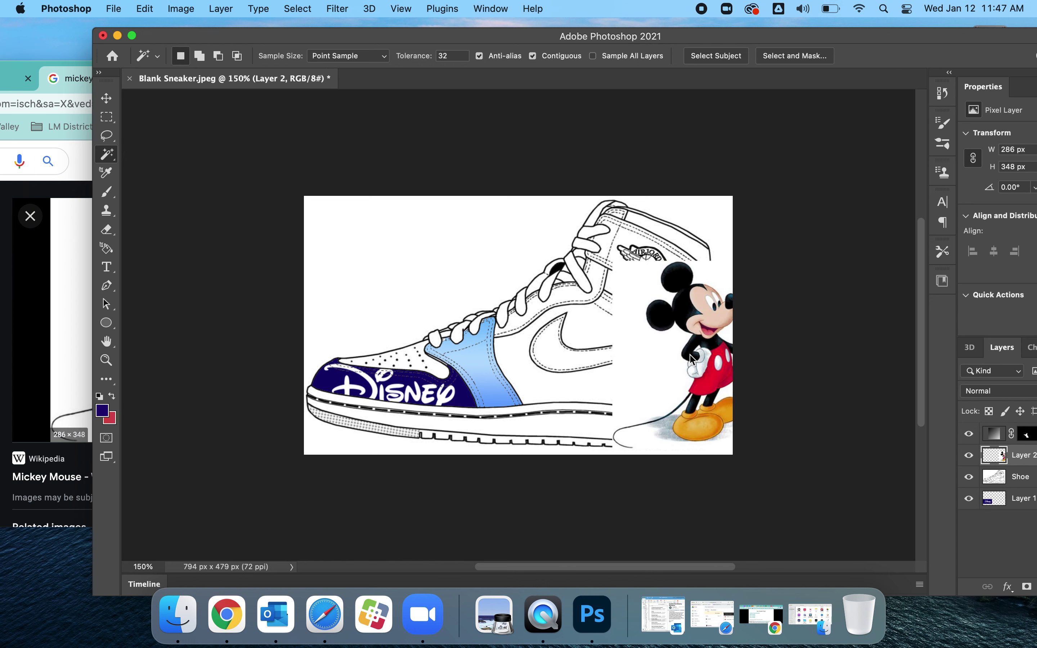
Scale Mickey to about 73% (208 × 253 px) over the heel and place Layer 2 below the Shoe layer.
double_click(321, 43)
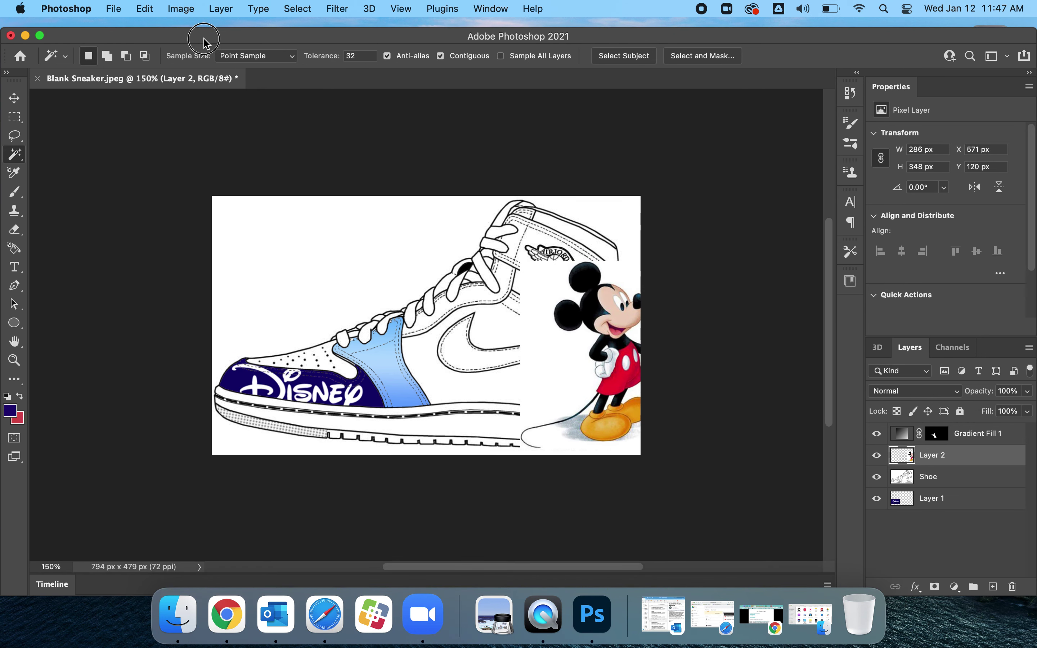
key("super+t")
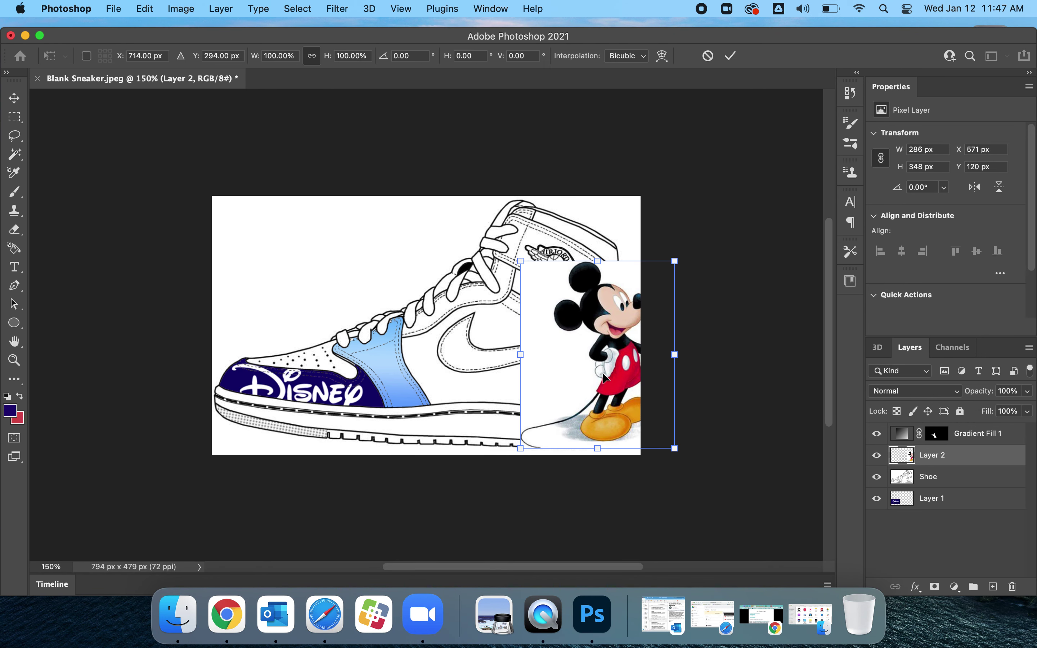
left_click_drag(521, 261, 548, 295)
left_click_drag(602, 349, 568, 355)
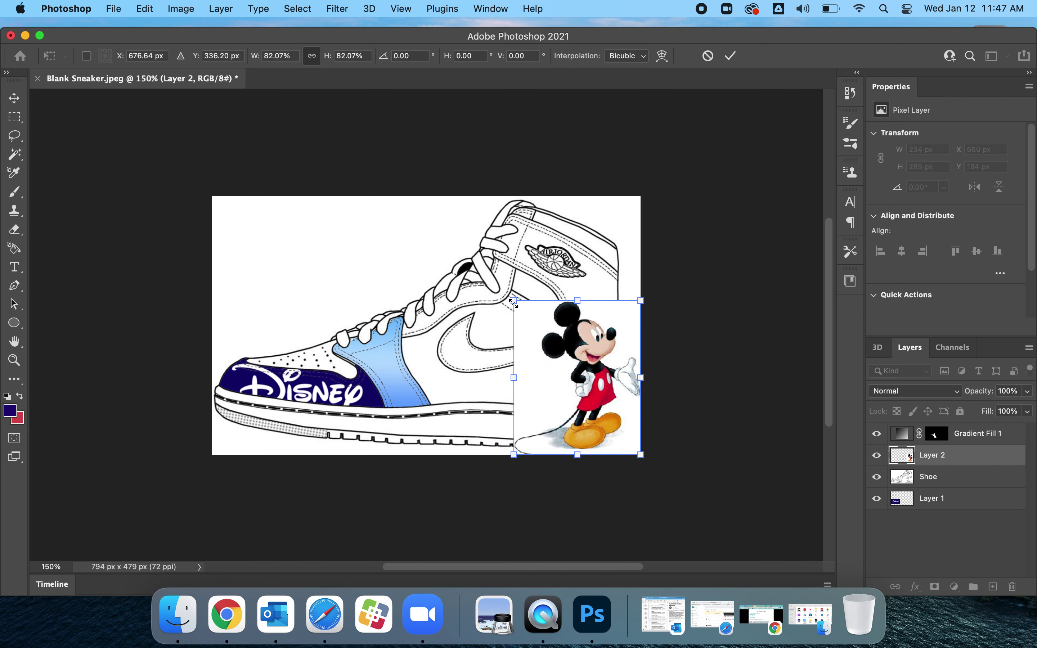
left_click_drag(514, 301, 528, 318)
left_click_drag(567, 374, 557, 367)
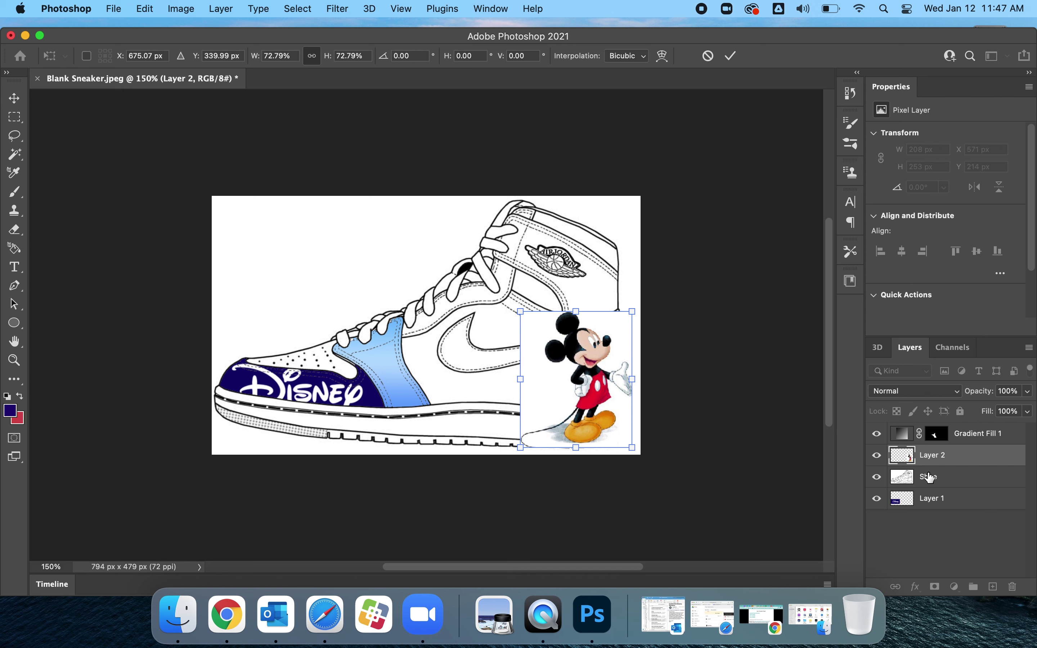
left_click_drag(928, 458, 925, 486)
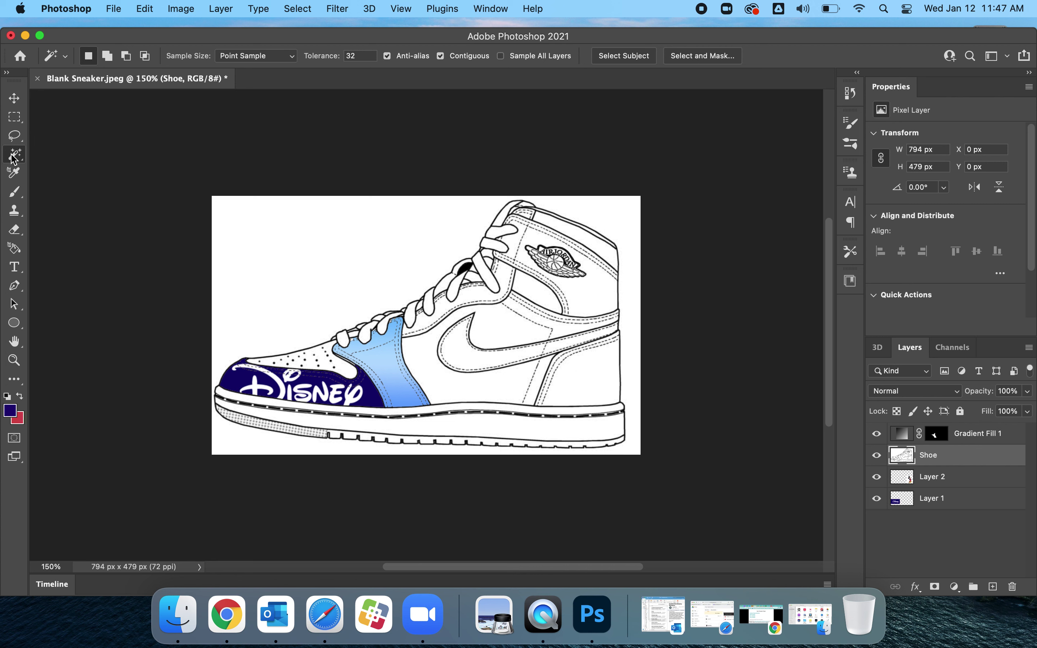
Move Mickey lower on the heel panel to X 571, Y 251 px.
left_click(579, 381)
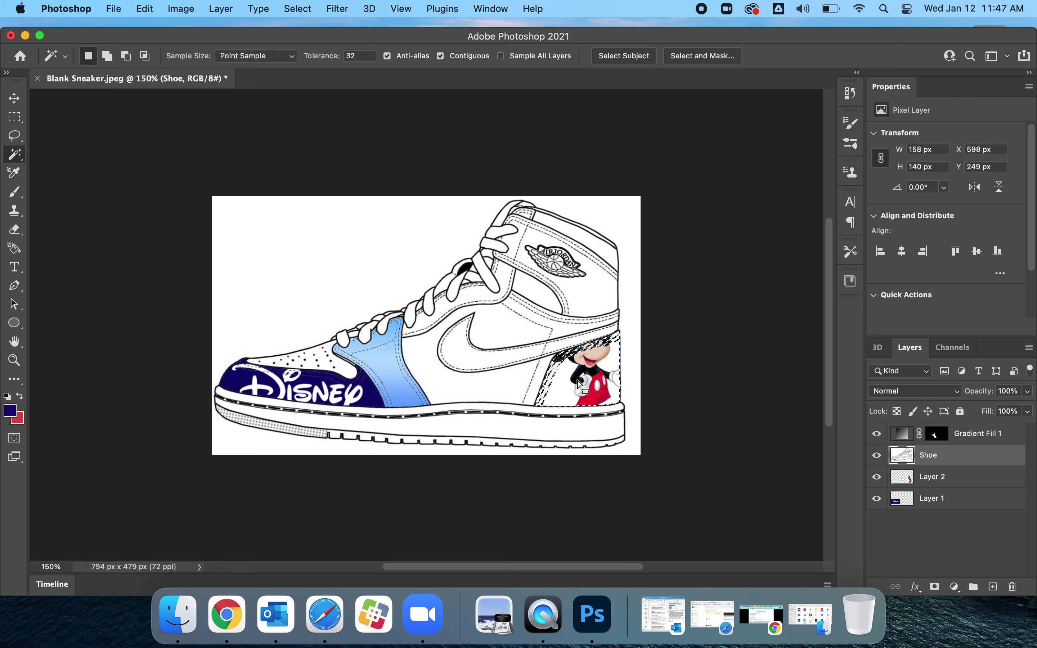
key("super+d")
left_click(14, 99)
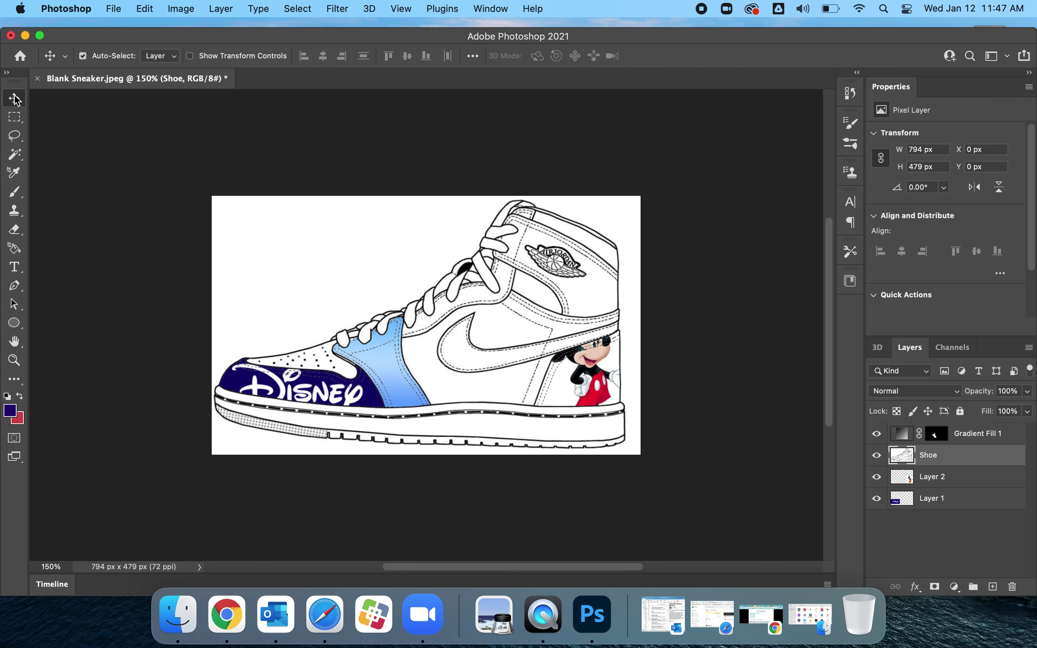
mouse_move(604, 368)
left_mouse_down()
mouse_move(606, 405)
mouse_move(595, 382)
left_mouse_up()
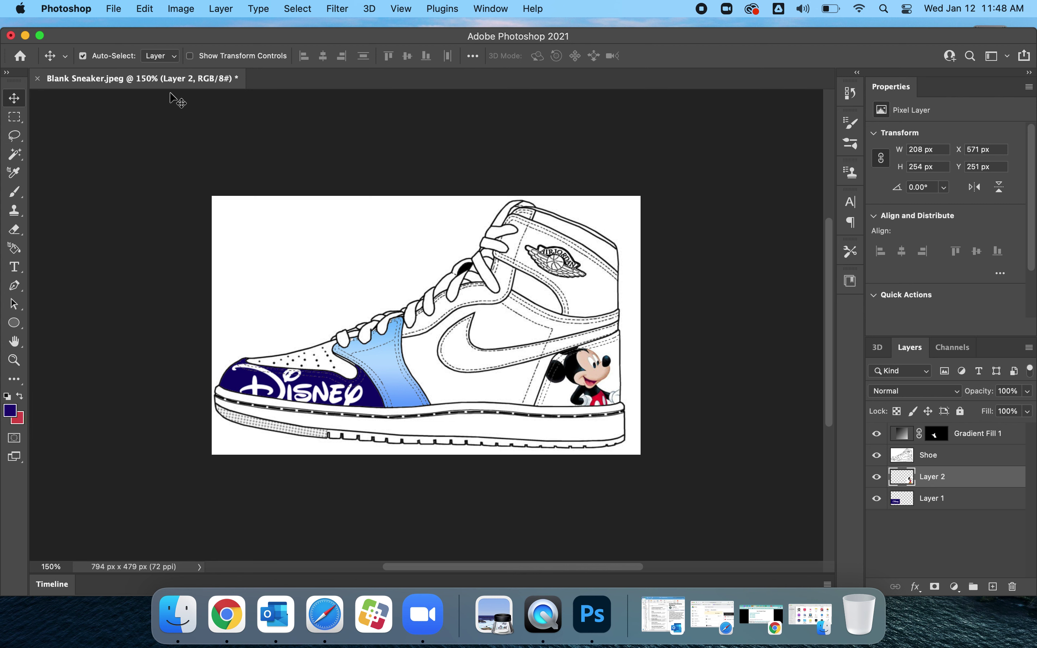
Save the design to the computer as Disney Sneaker.psd on the Desktop.
left_click(114, 9)
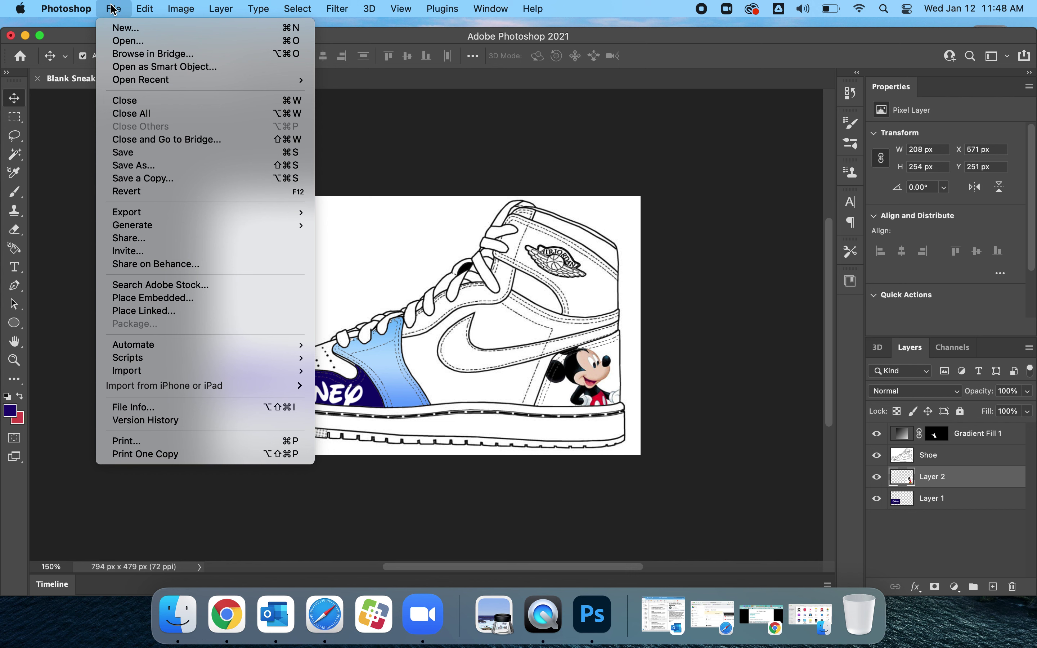
left_click(136, 153)
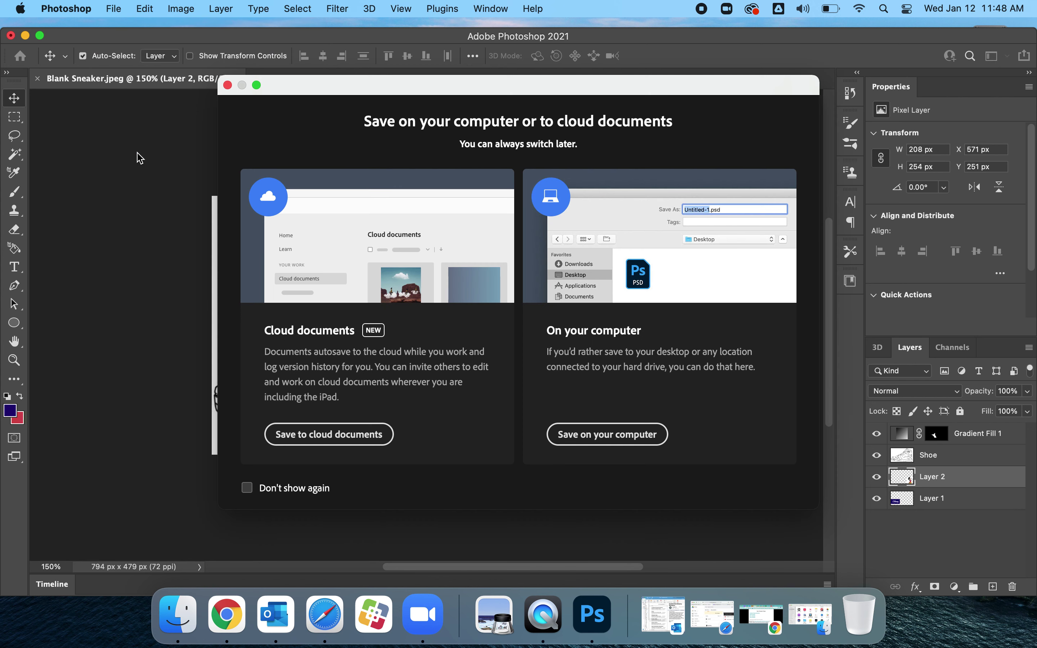
left_click(585, 433)
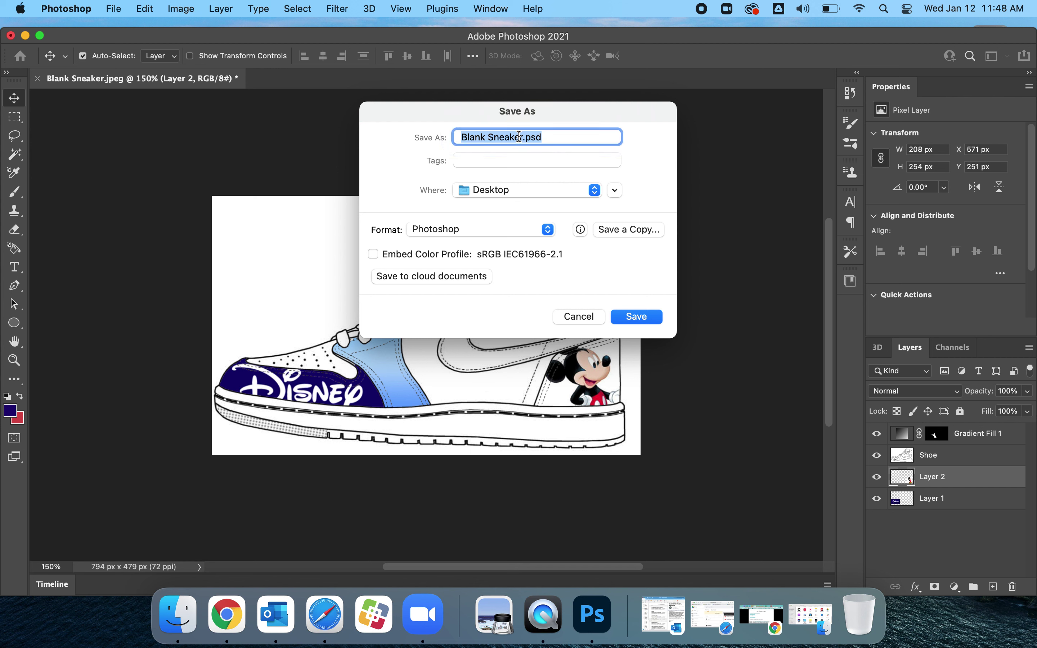
left_click(520, 137)
double_click(483, 137)
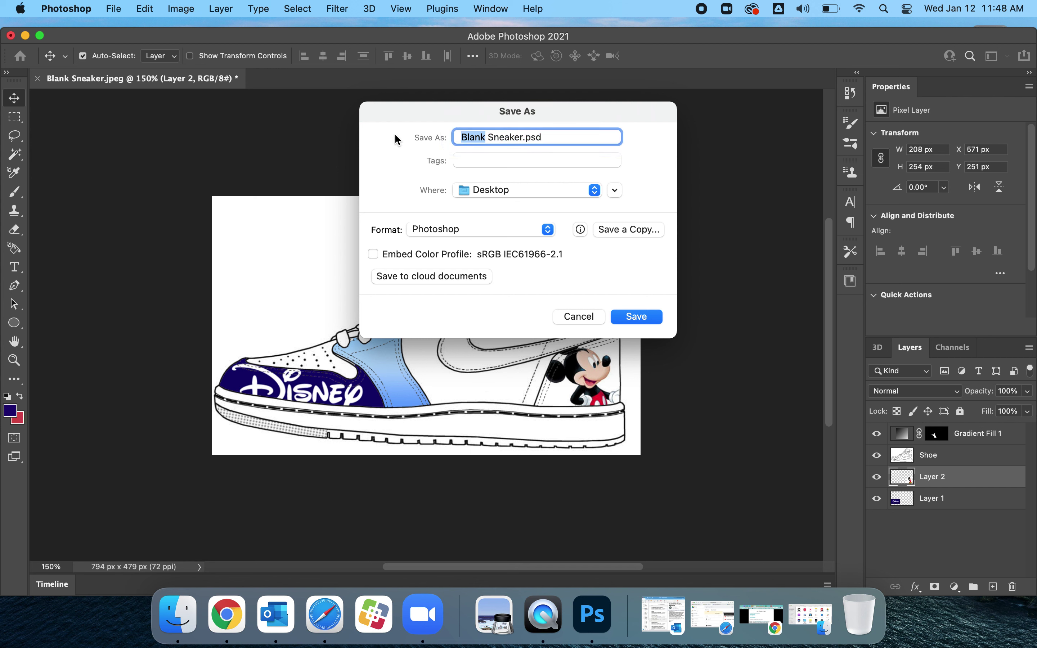
type("Disney")
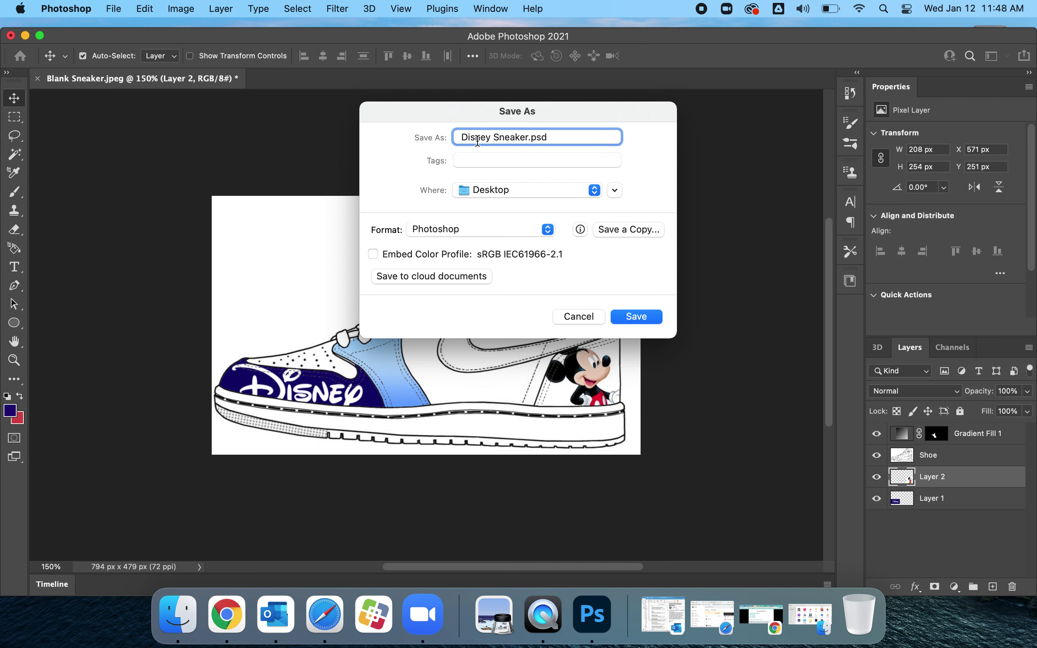
left_click(635, 318)
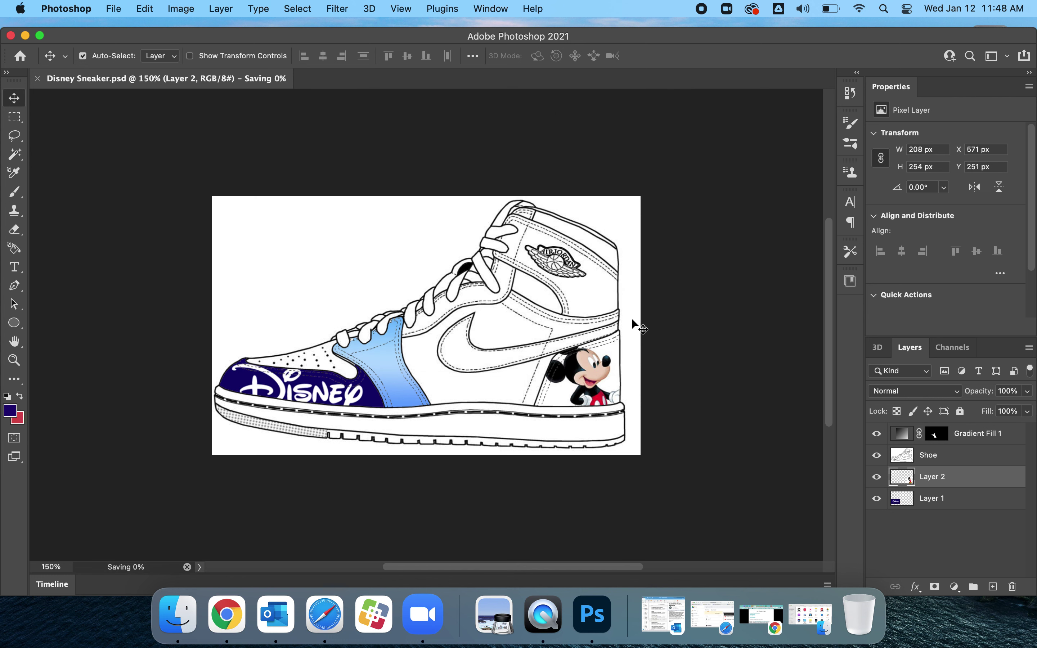
Open Sneaker.psd from the Home screen's recent files and dismiss the Discover panel.
left_click(22, 58)
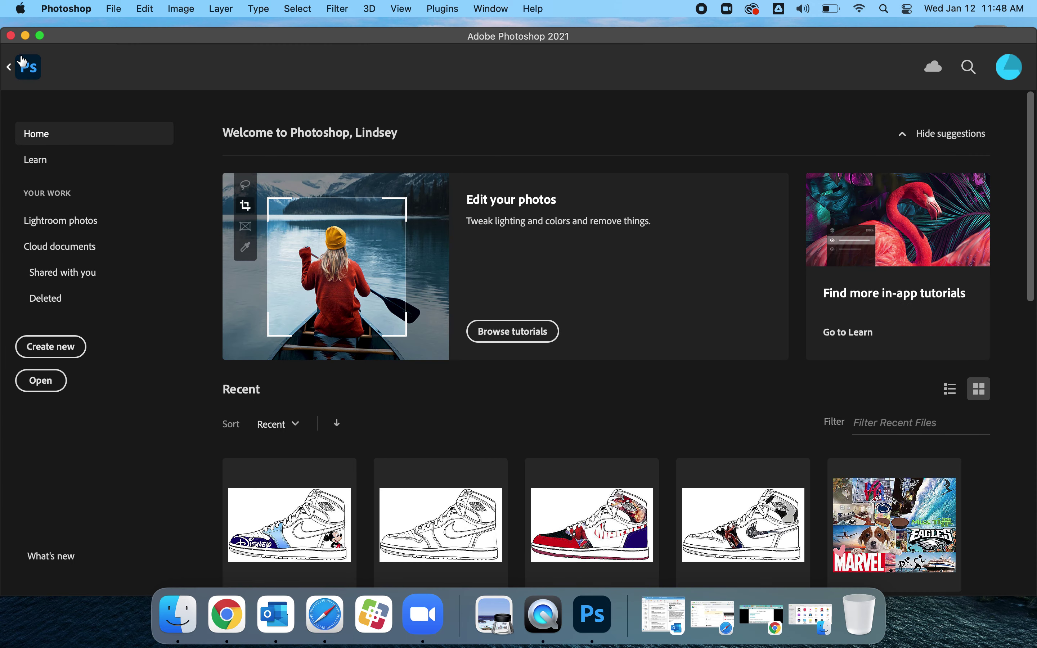
scroll(664, 459, "down", 5)
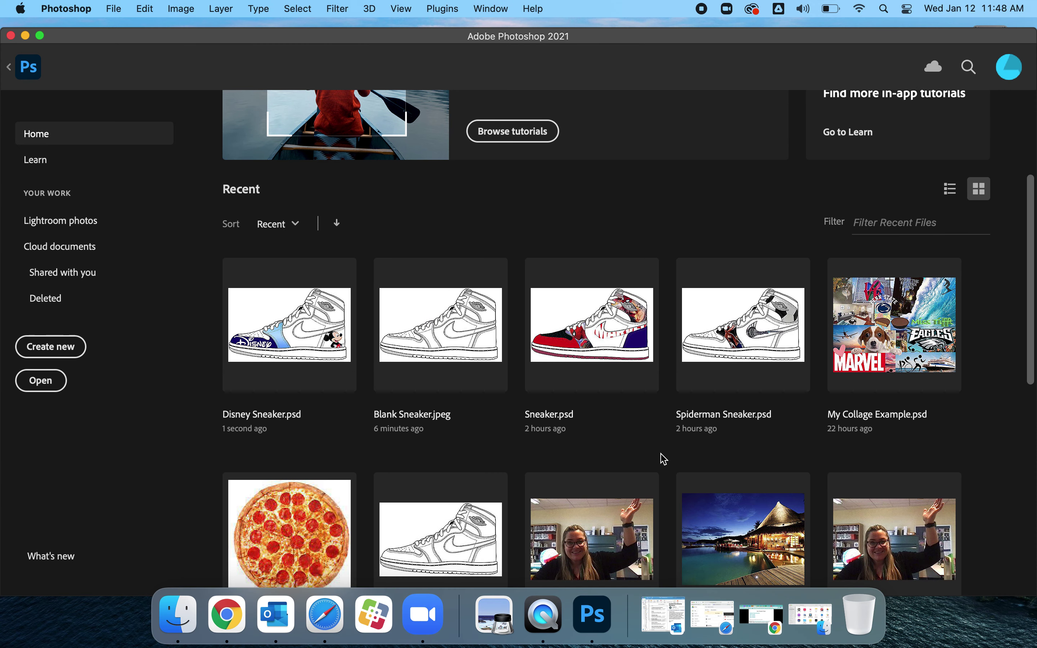
left_click(590, 347)
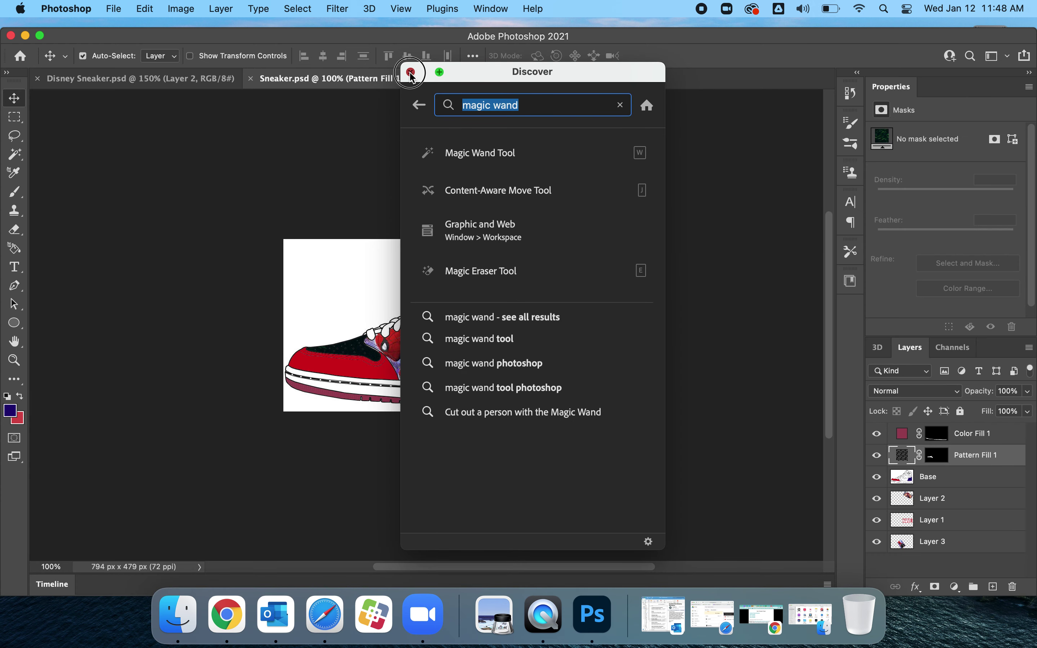
left_click(411, 72)
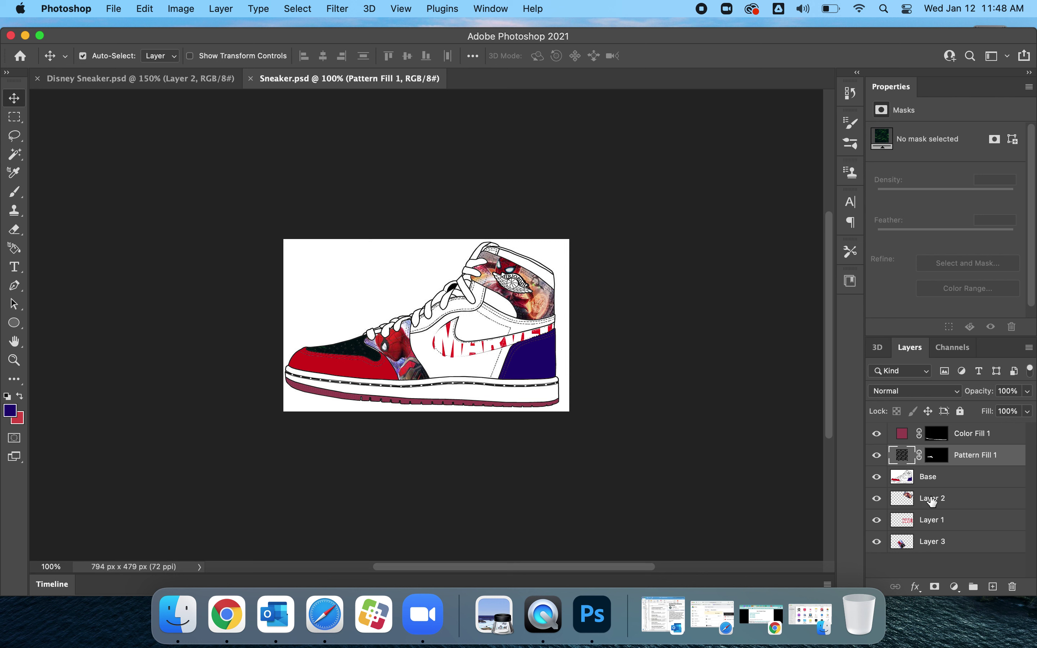
Hide the Base sneaker layer and zoom the view to 300%.
left_click(878, 477)
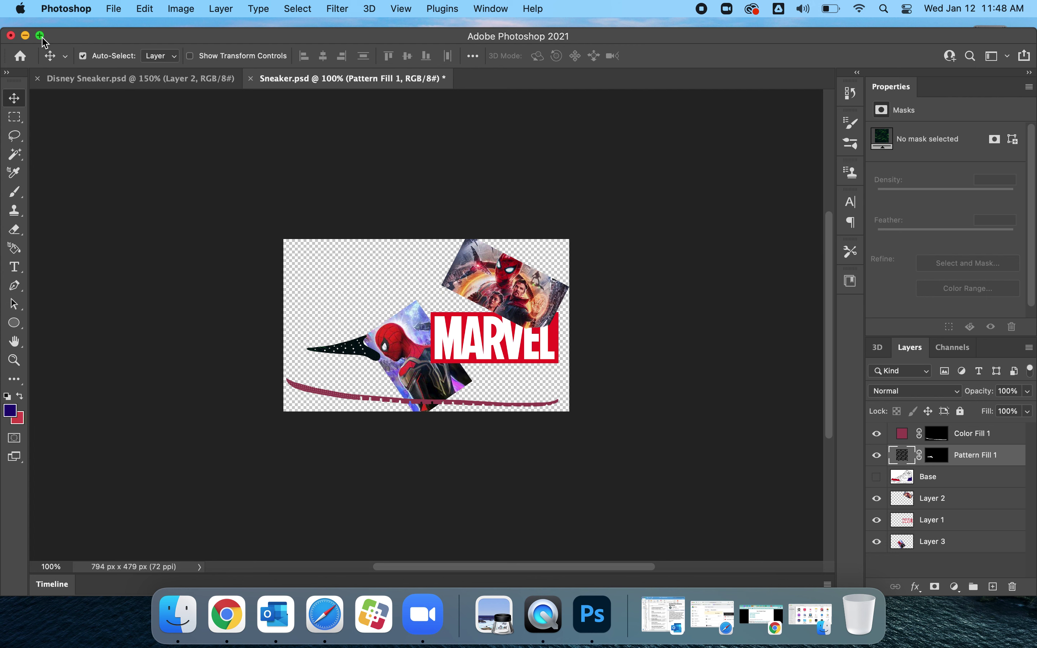
left_click(54, 566)
type("300")
key("Return")
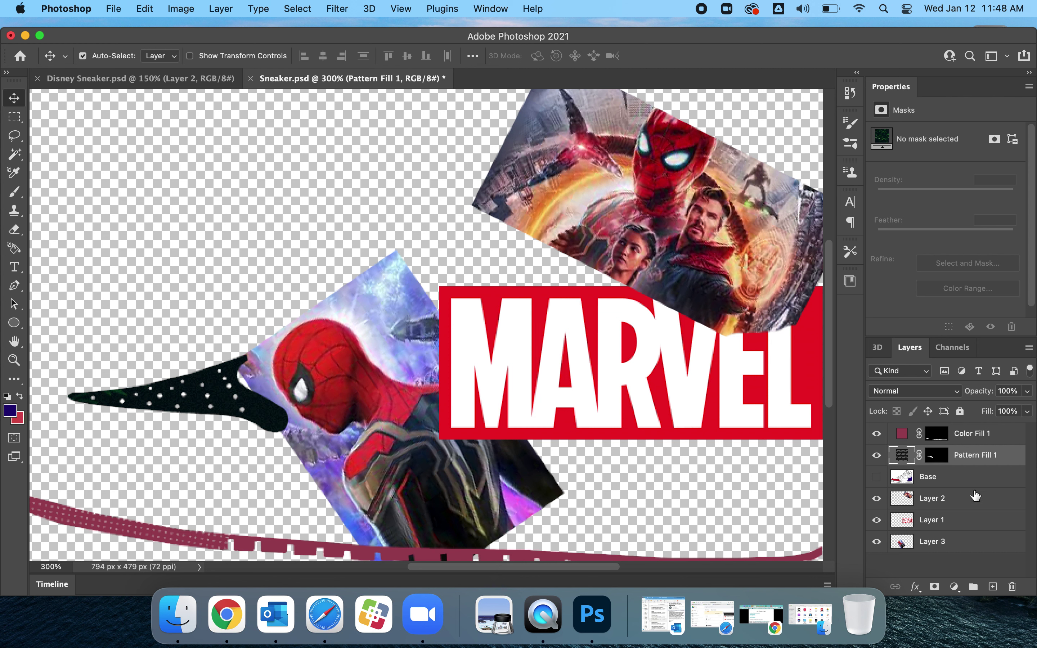
Compare with Base toggled, then move the Base layer below Layer 1 so the Marvel art covers it.
left_click(876, 477)
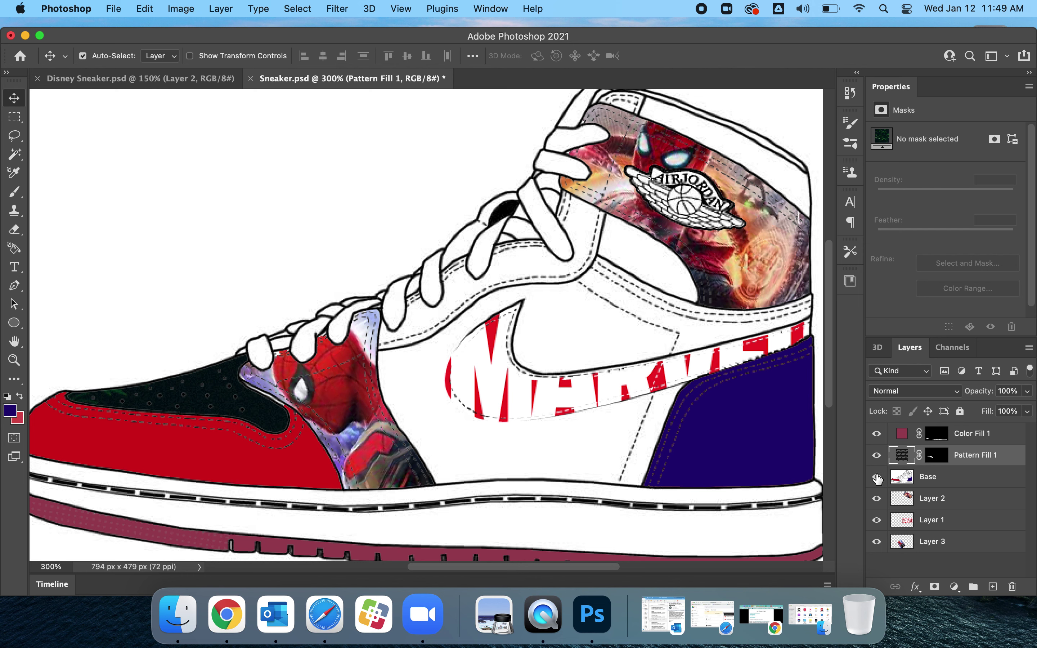
left_click(877, 476)
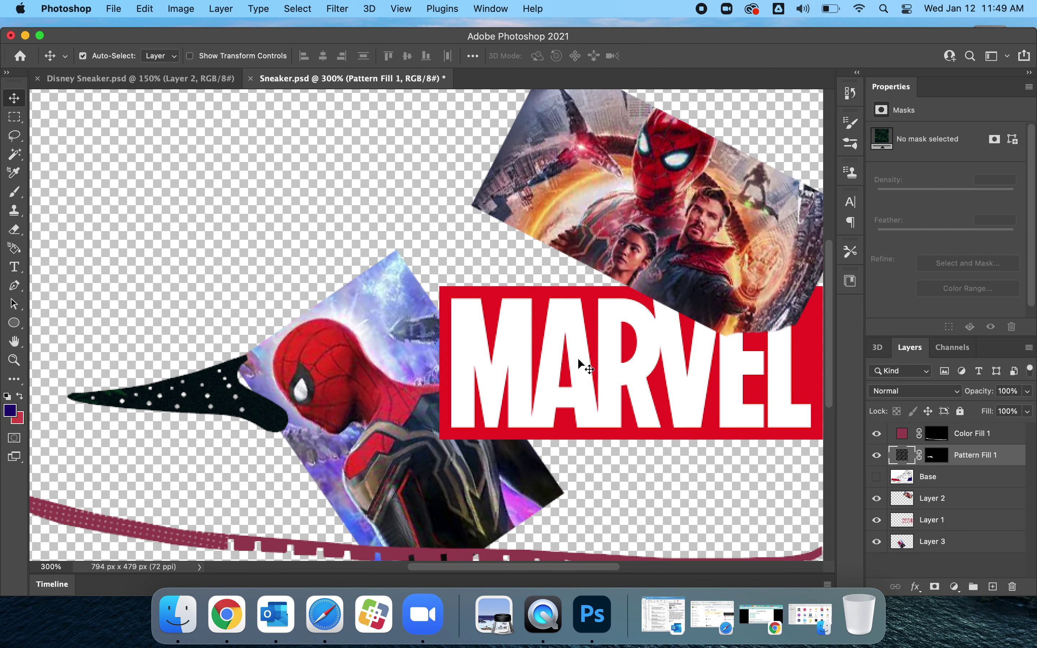
left_click(877, 476)
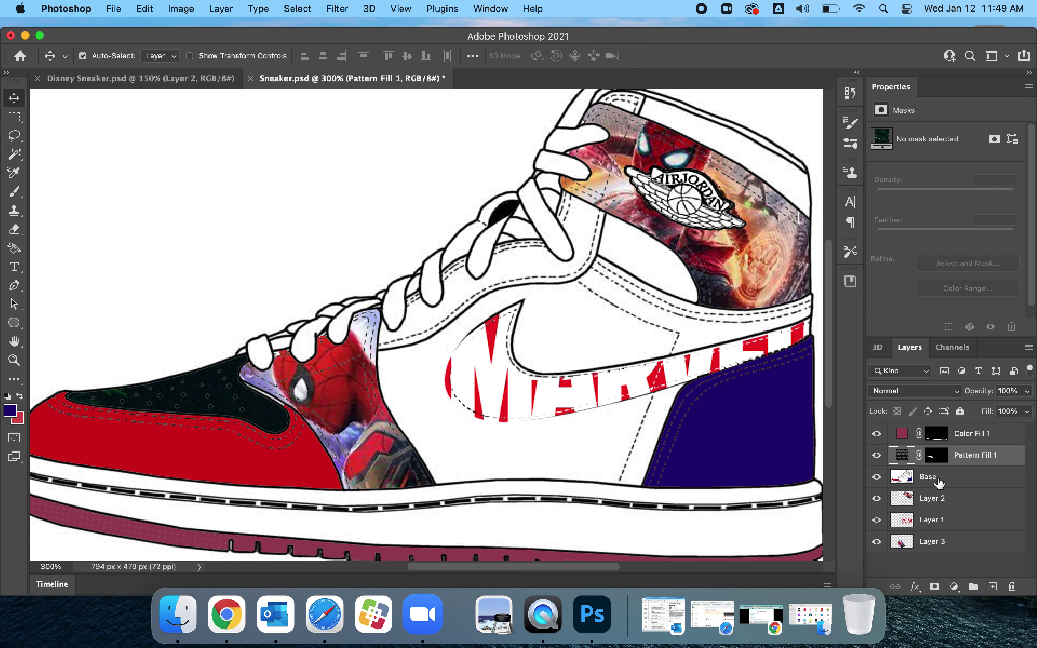
left_click_drag(935, 481, 944, 530)
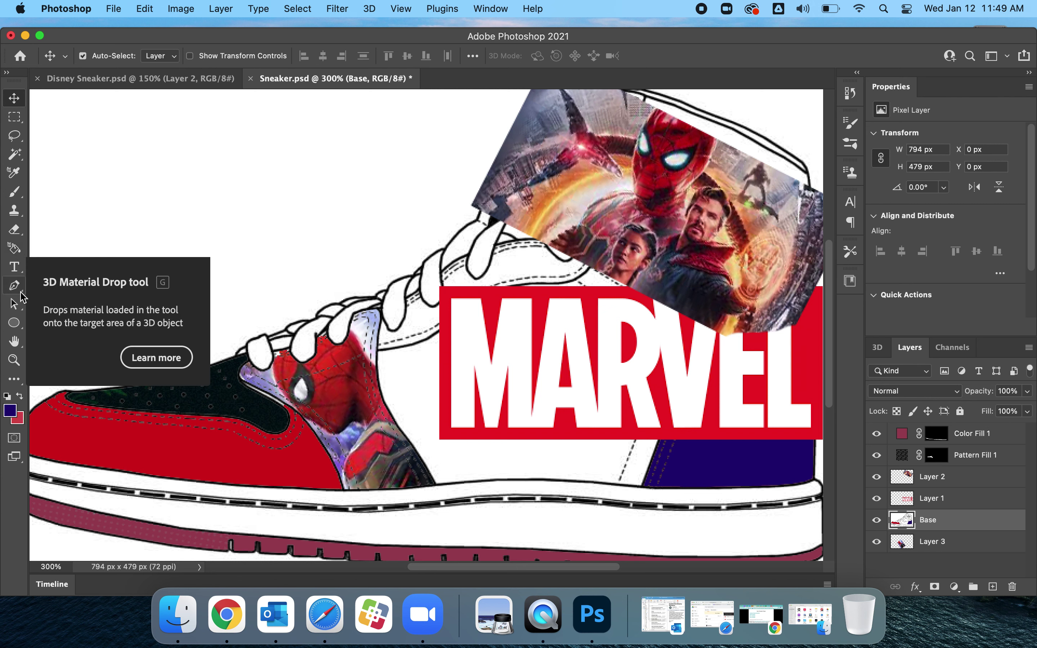
Switch to the Eraser, undo a stray strip erased on Base, and target Layer 1.
left_click(14, 231)
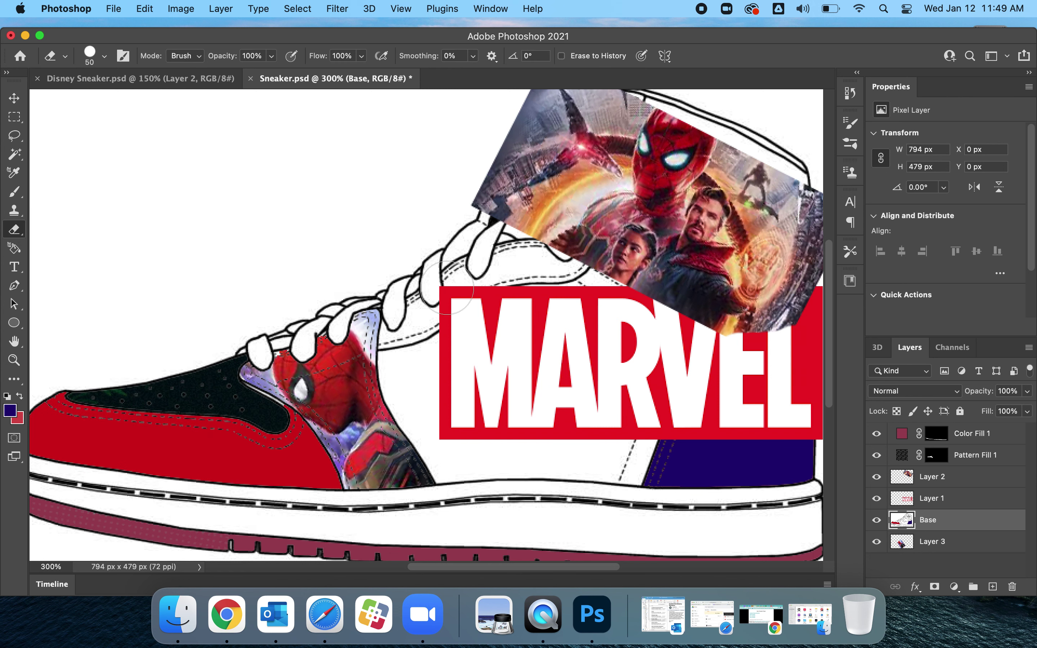
mouse_move(437, 292)
left_mouse_down()
mouse_move(536, 279)
mouse_move(485, 279)
mouse_move(477, 308)
left_mouse_up()
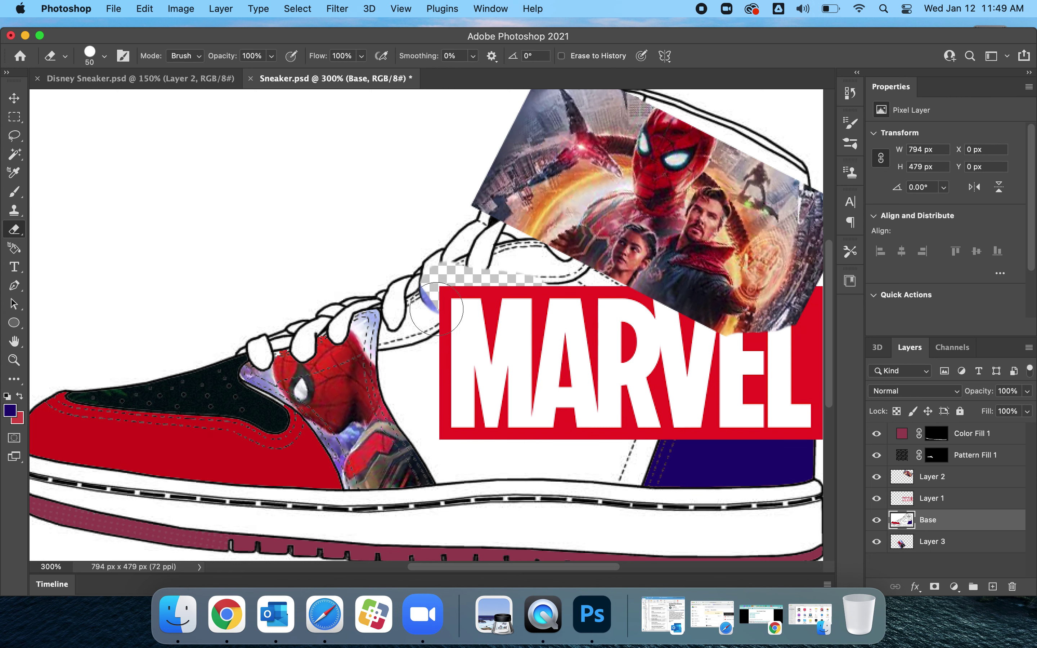
key("super+z")
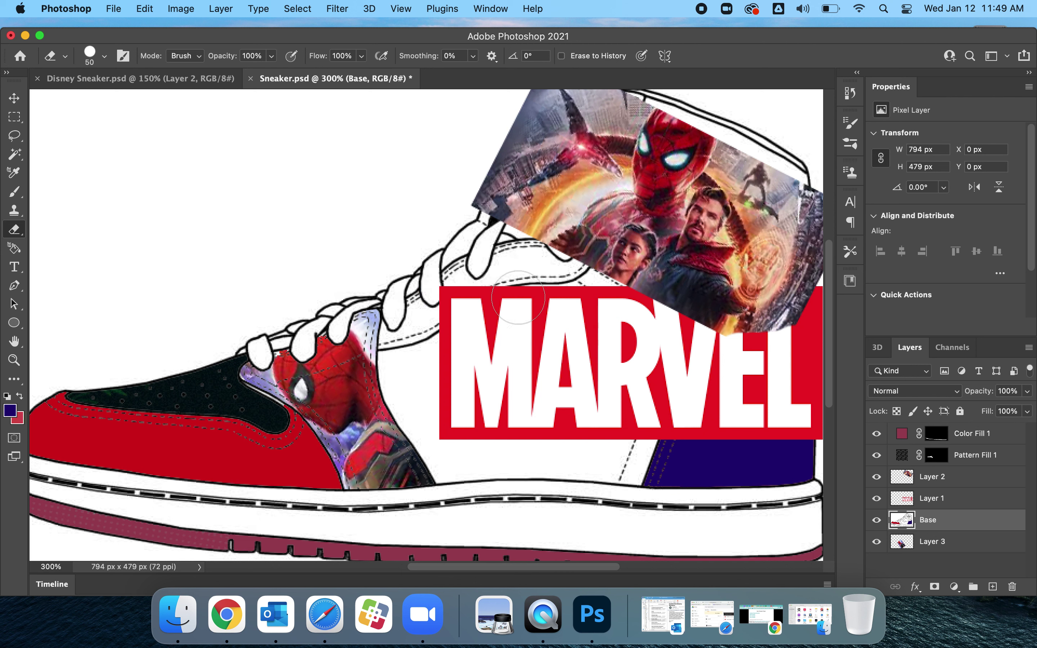
left_click(930, 503)
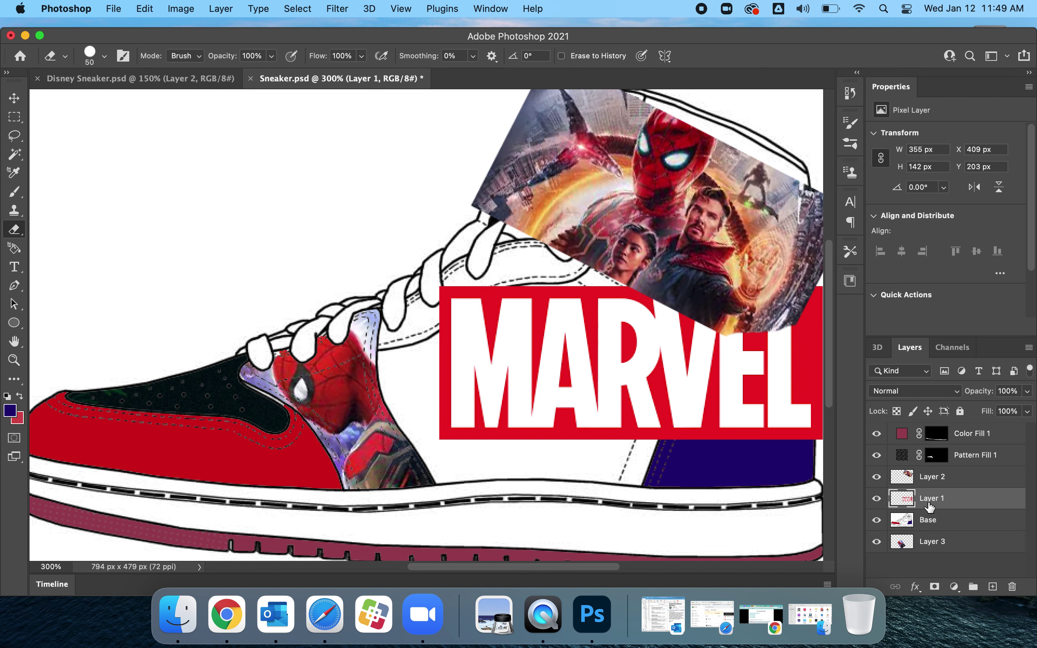
Erase the MARVEL box's top-left red corner and the red area under the M.
mouse_move(428, 300)
left_mouse_down()
mouse_move(499, 301)
mouse_move(447, 303)
mouse_move(529, 310)
mouse_move(478, 313)
mouse_move(517, 330)
mouse_move(497, 345)
left_mouse_up()
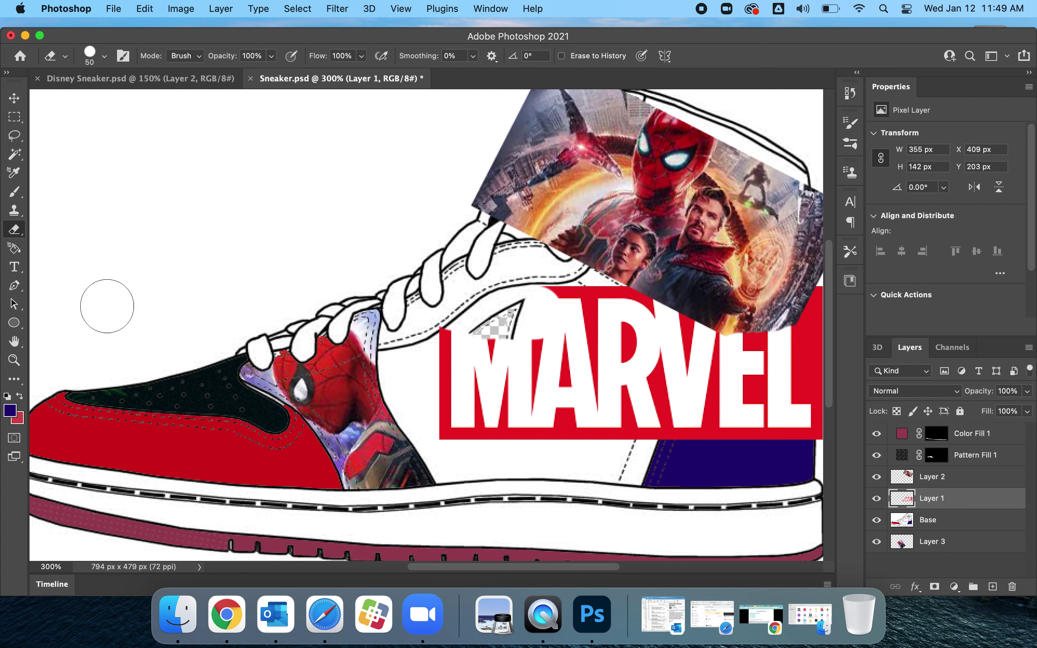
key("super+z")
key("super+z")
key("super+z")
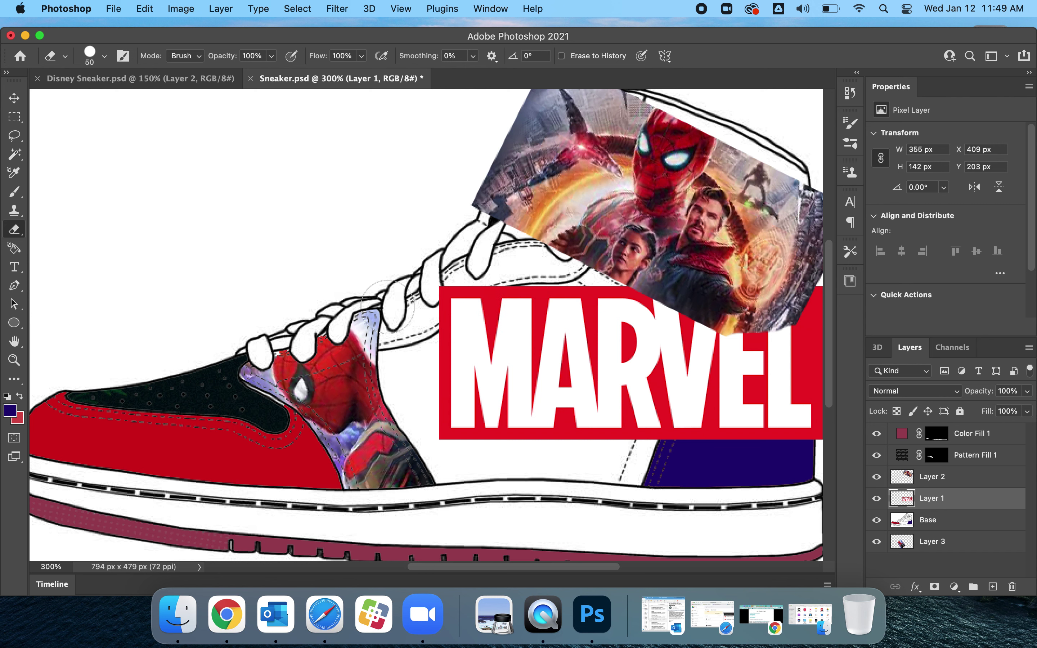
mouse_move(441, 300)
left_mouse_down()
mouse_move(464, 308)
mouse_move(429, 358)
mouse_move(435, 345)
mouse_move(450, 373)
left_mouse_up()
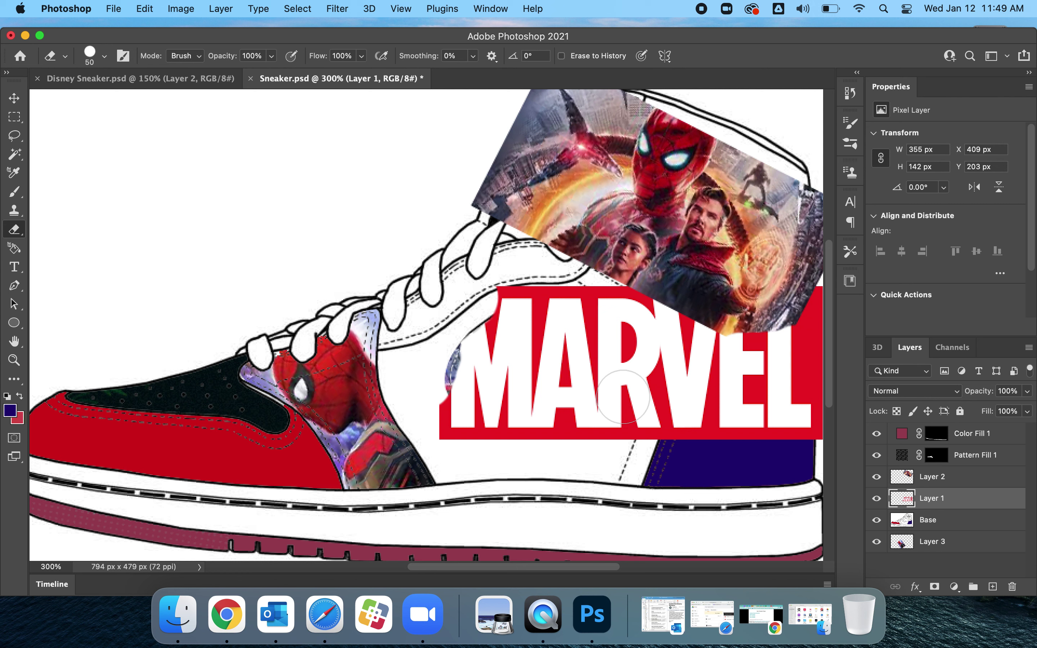
mouse_move(411, 420)
left_mouse_down()
mouse_move(481, 452)
mouse_move(555, 430)
mouse_move(620, 435)
mouse_move(660, 412)
mouse_move(645, 384)
left_mouse_up()
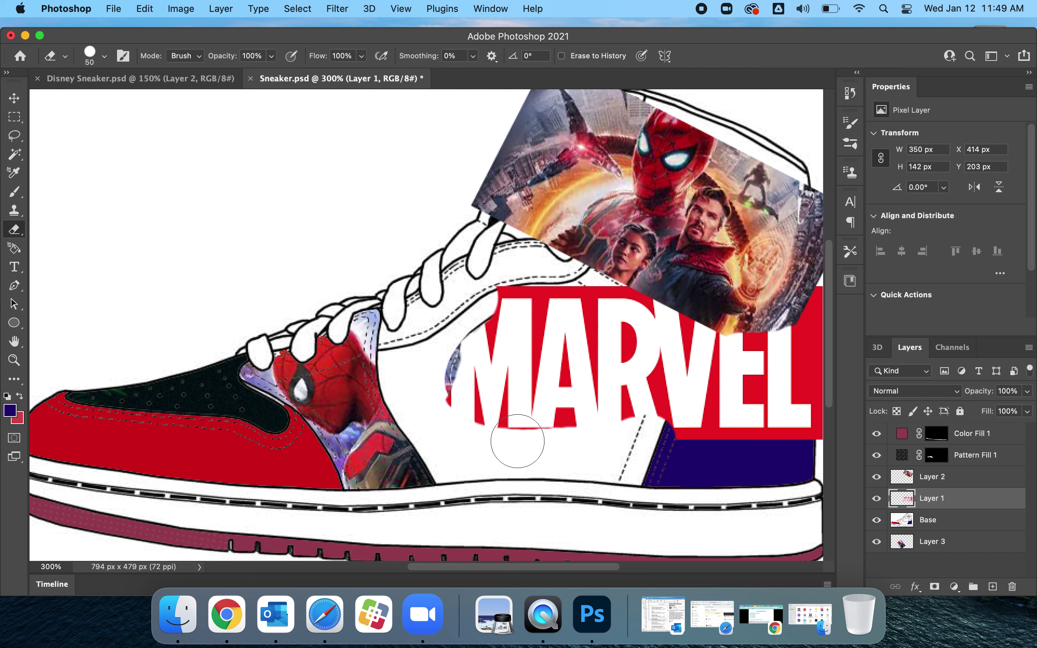